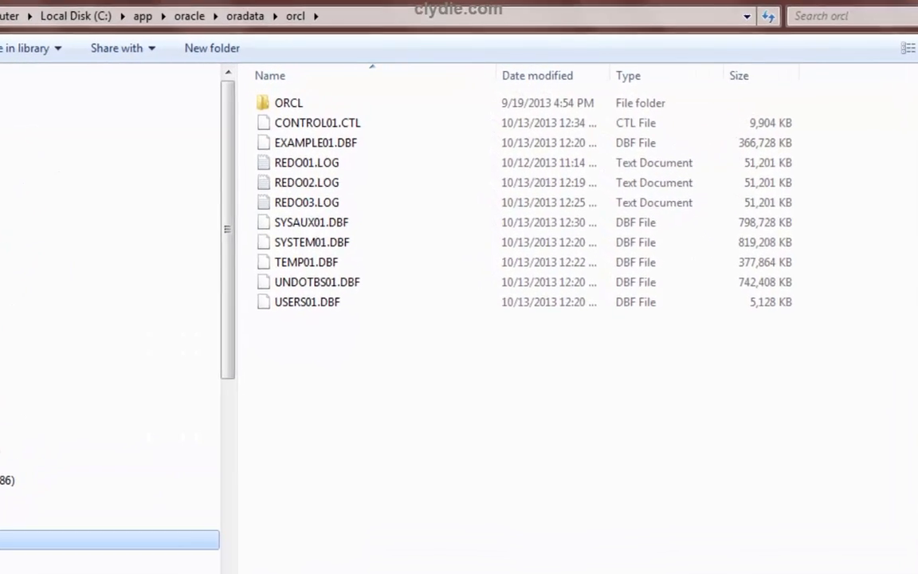
Browse Explorer to C:\swingbench and open the winbin folder
click(10, 498)
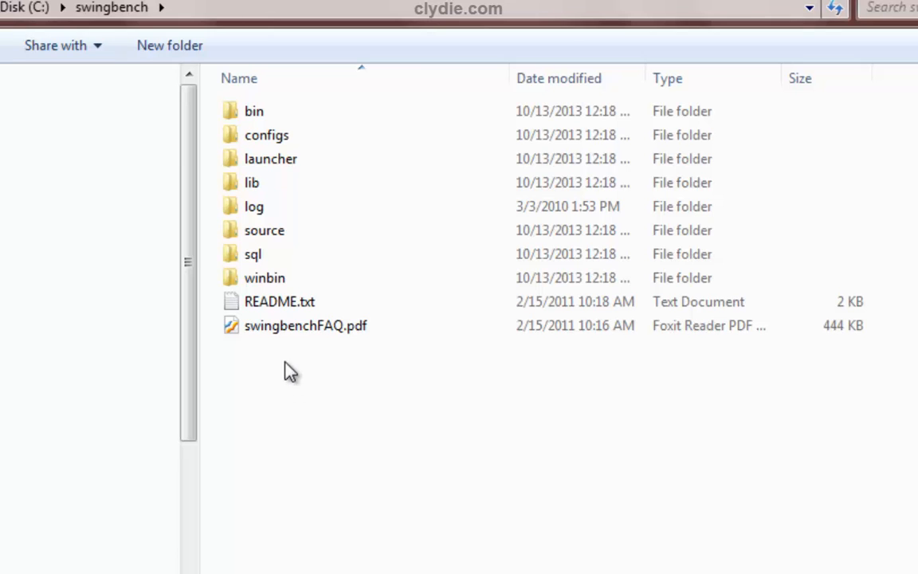
click(281, 286)
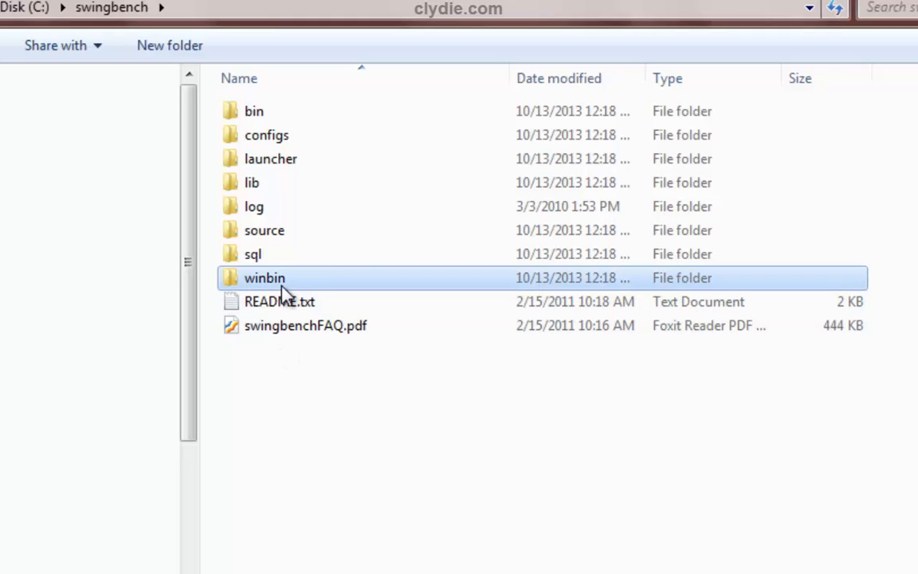
double_click(281, 285)
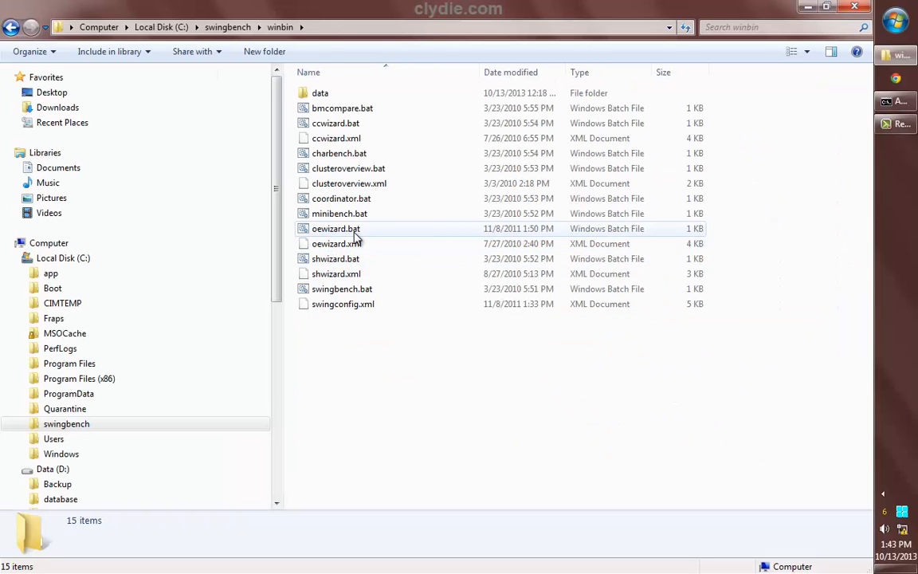
Run oewizard.bat to set up a 1 GB bigfile soe schema on localhost:1522/orcl
double_click(355, 231)
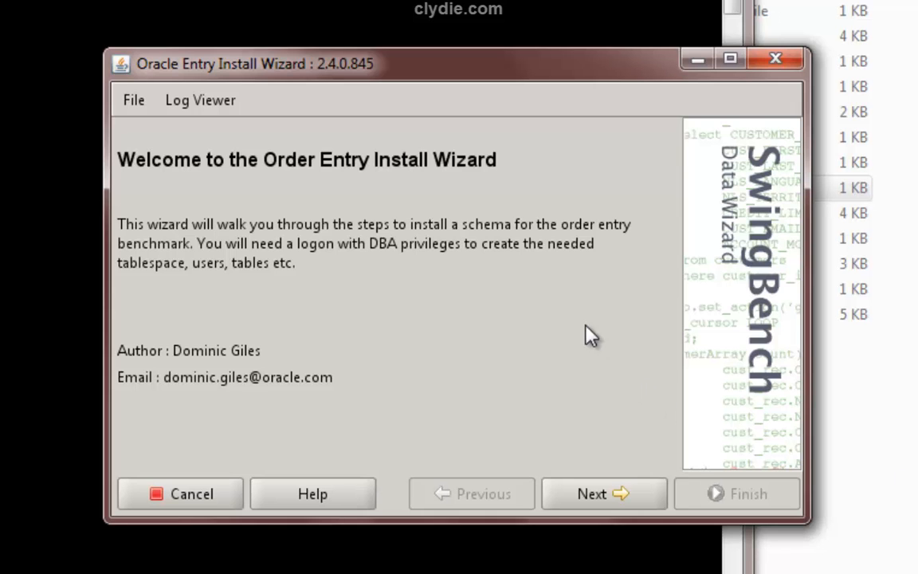
click(591, 495)
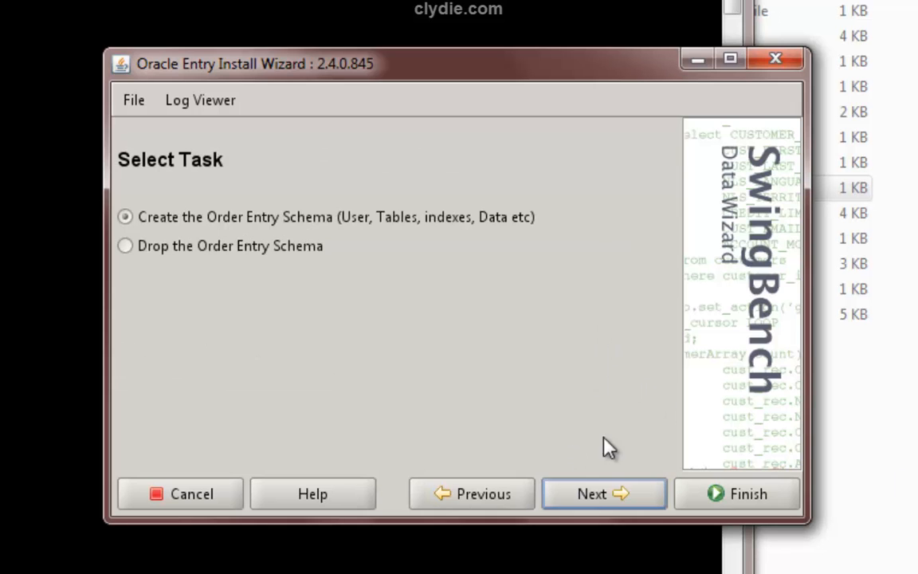
click(585, 504)
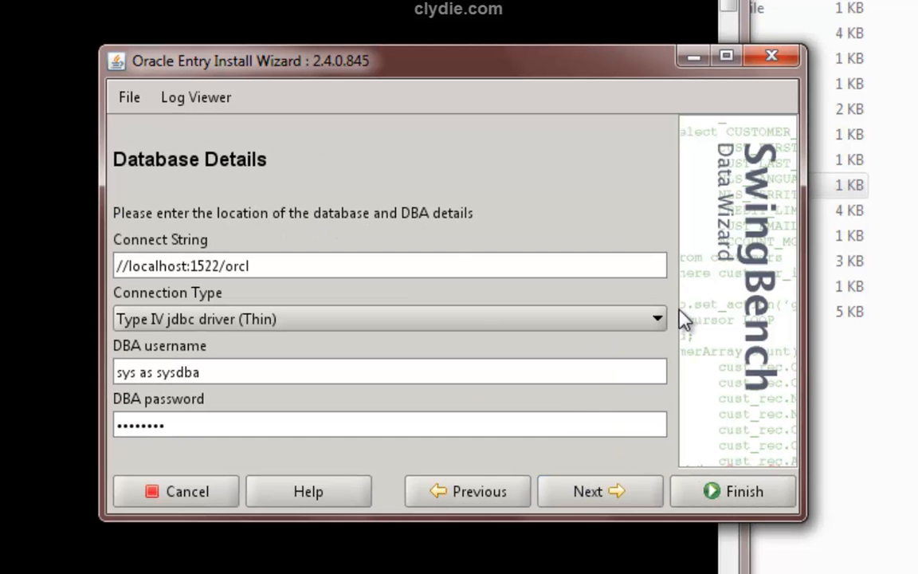
key(Return)
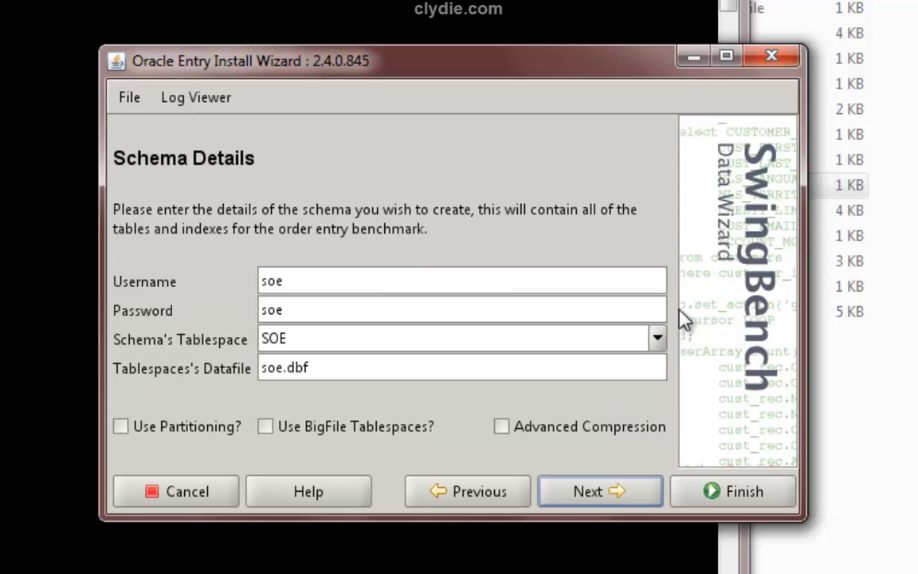
click(522, 369)
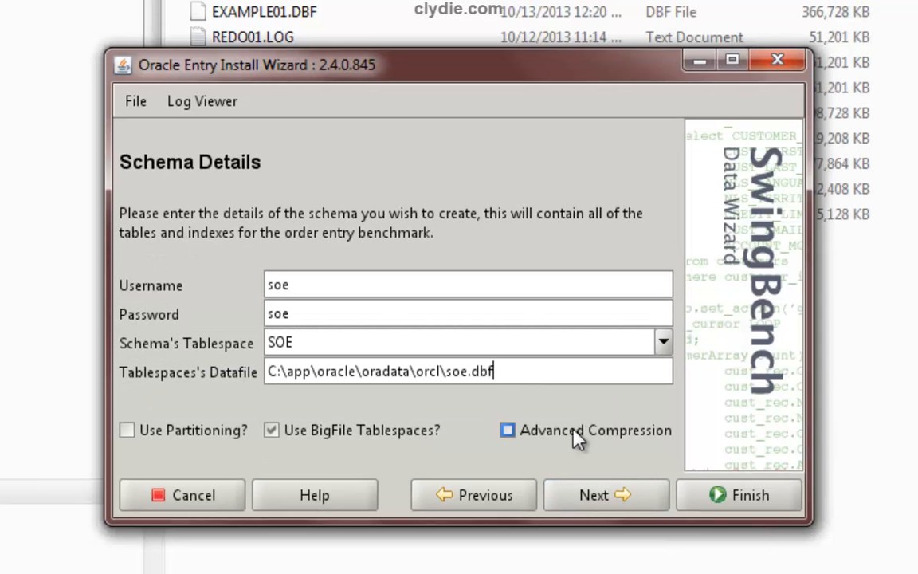
click(609, 496)
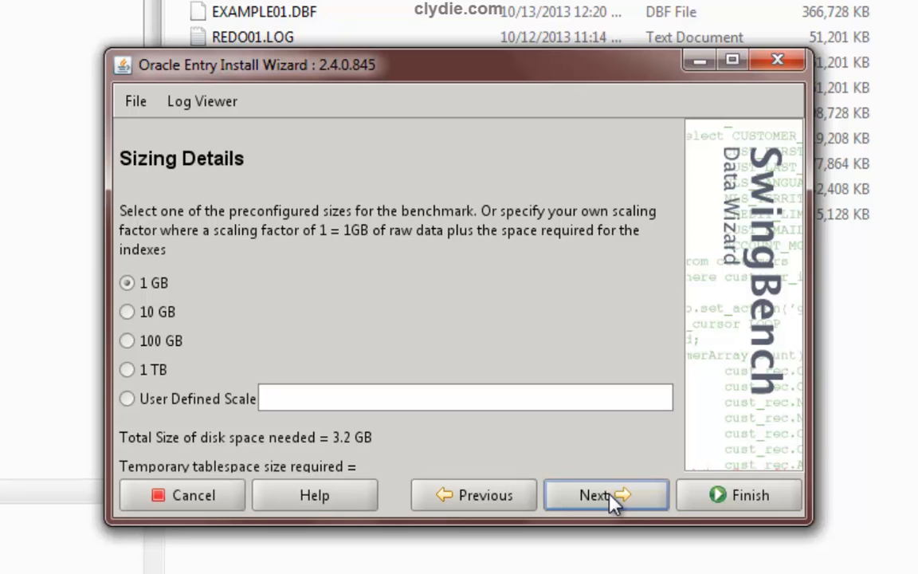
click(611, 498)
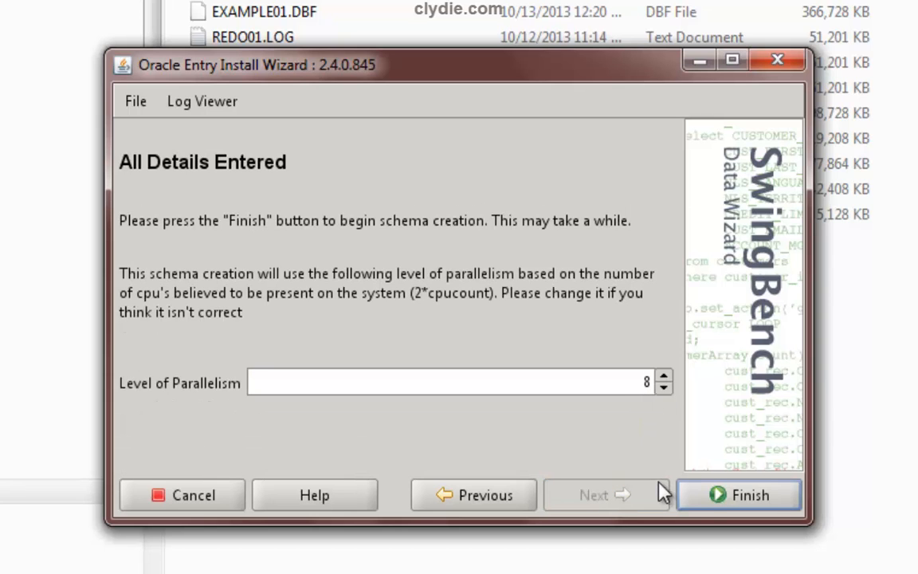
Finish the schema build, close the summary and wizard log, and check the 3.20 GB SOE.DBF
click(711, 498)
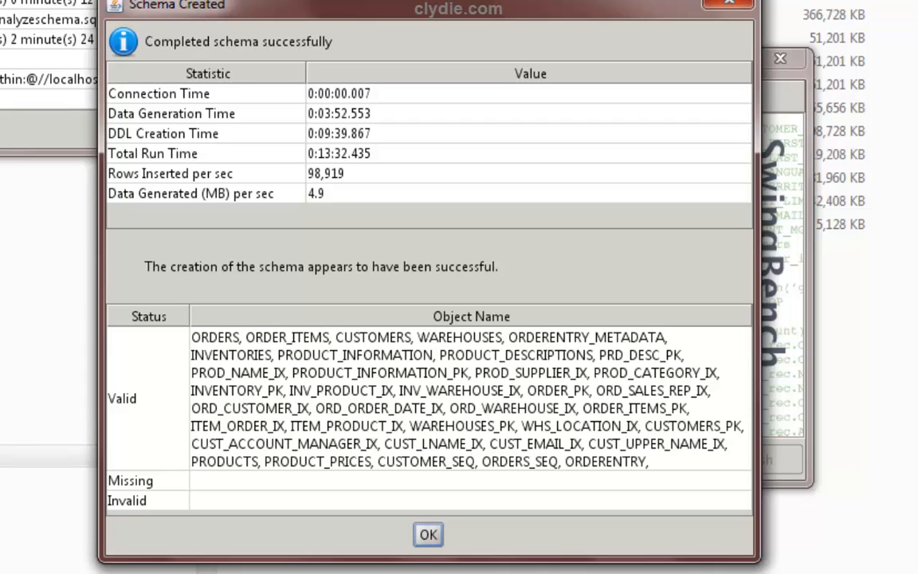
click(431, 537)
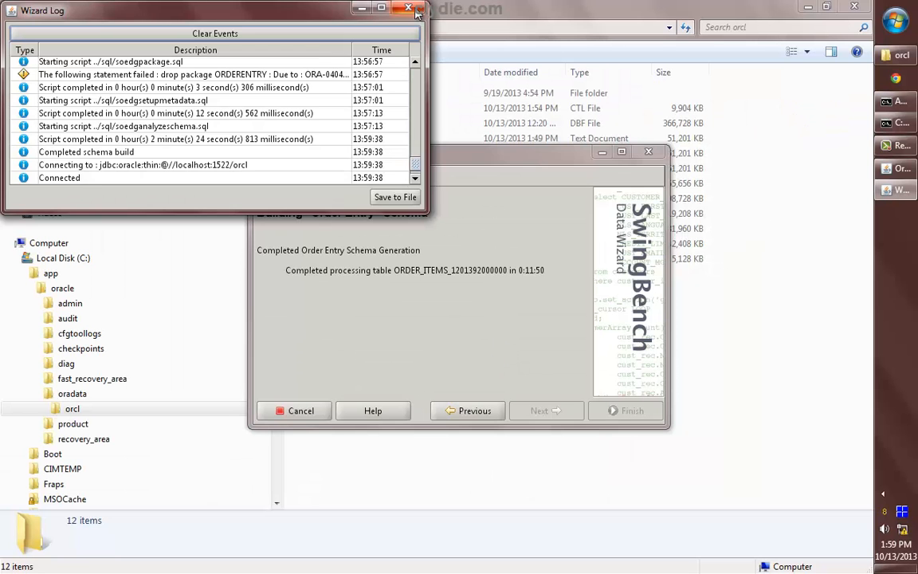
click(405, 8)
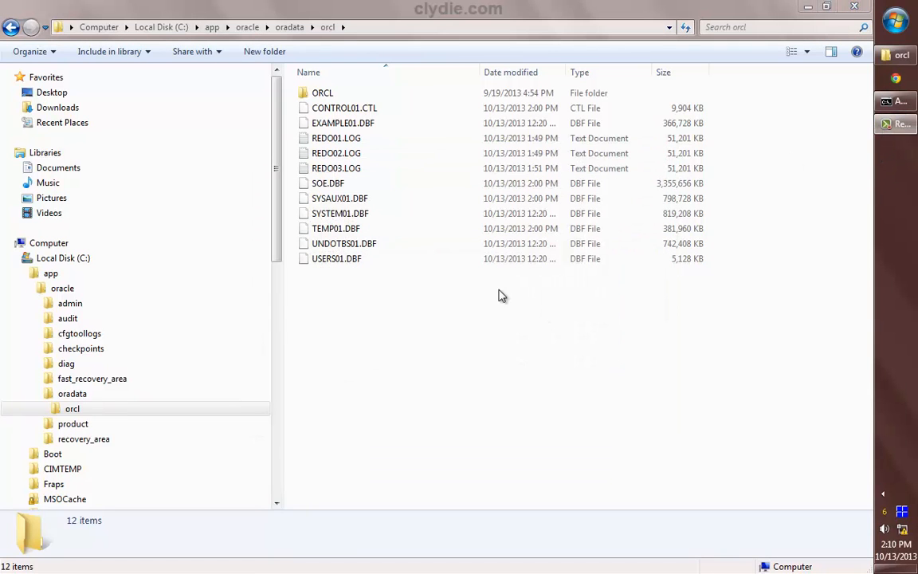
click(478, 187)
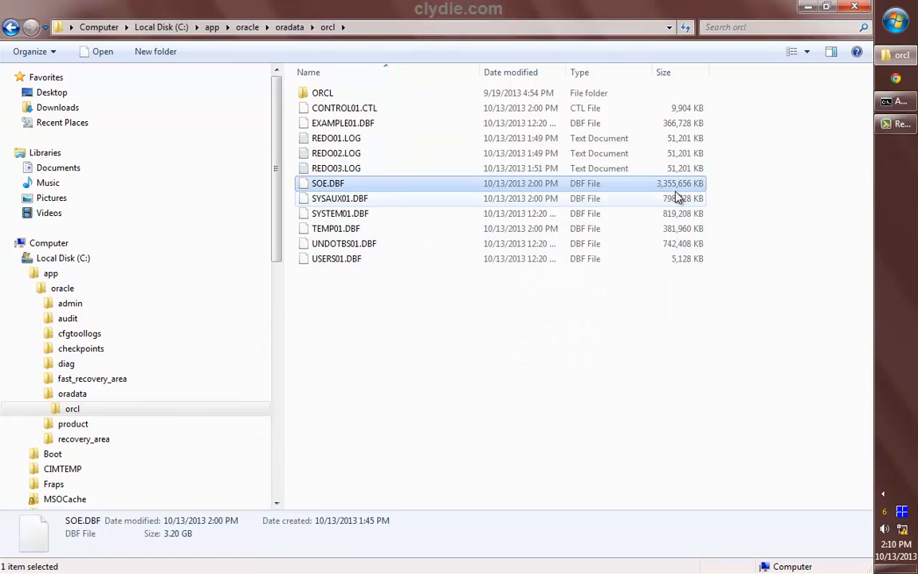
Check the current user, connect as soe, and list its objects with select * from cat
click(894, 105)
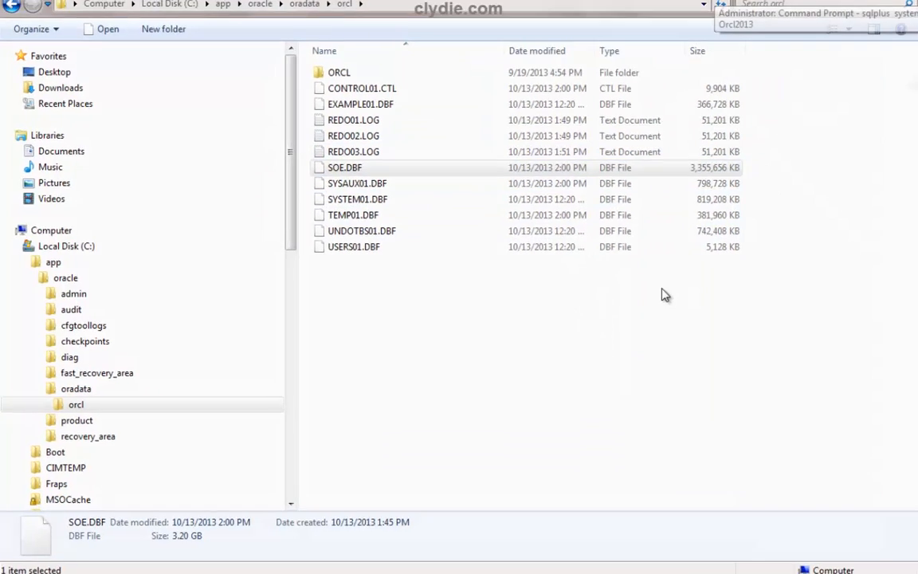
text(show user)
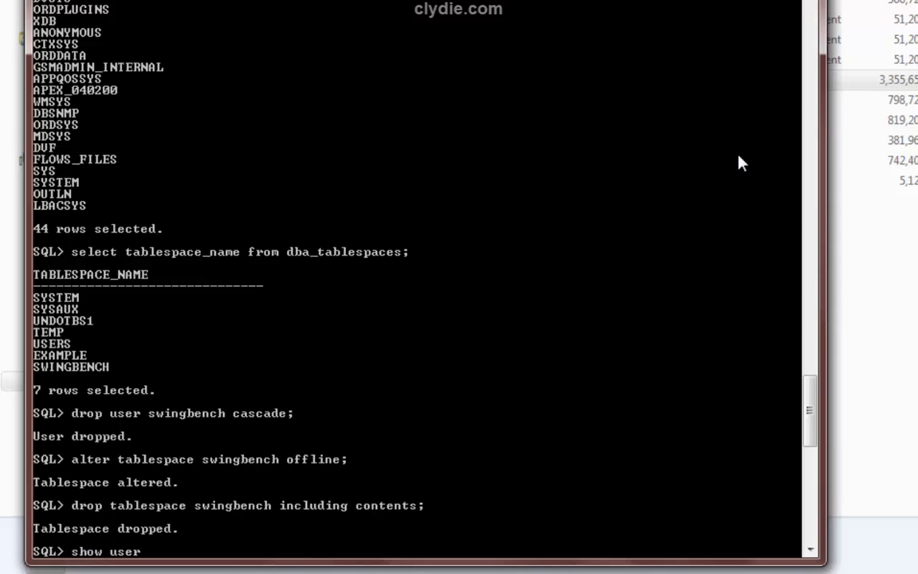
key(Return)
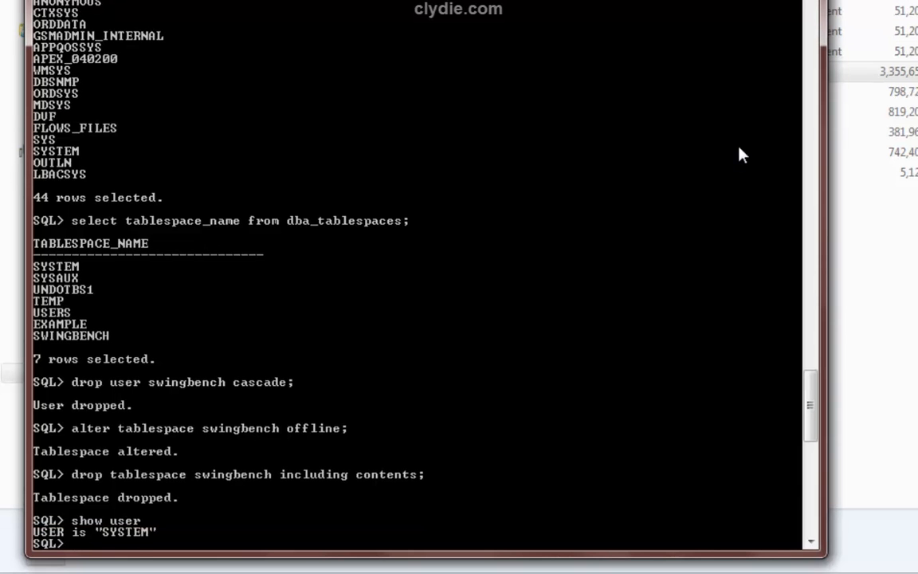
text(connect soe/soe)
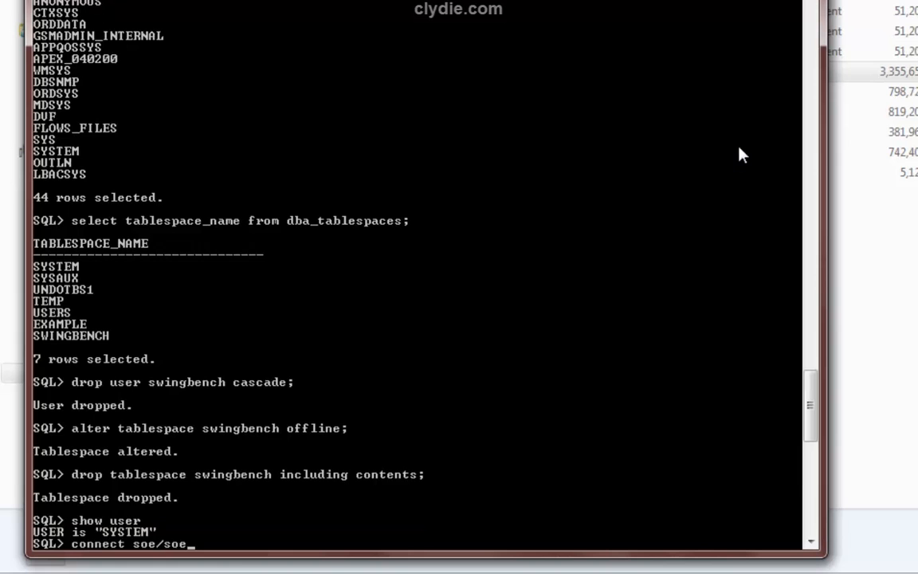
key(Return)
text(select * from cat;)
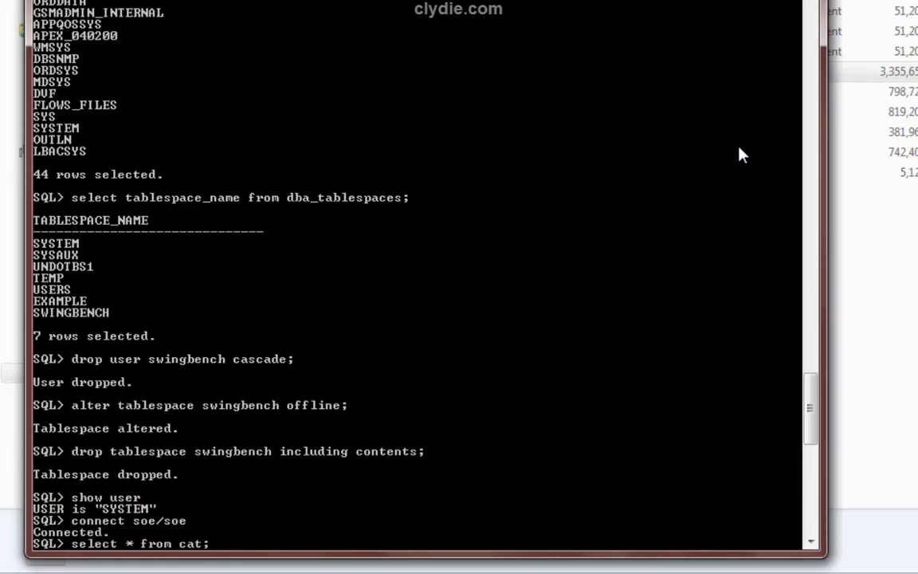
key(Return)
Set table_name column format a25 and linesize 100, then rerun the object listing
text(col)
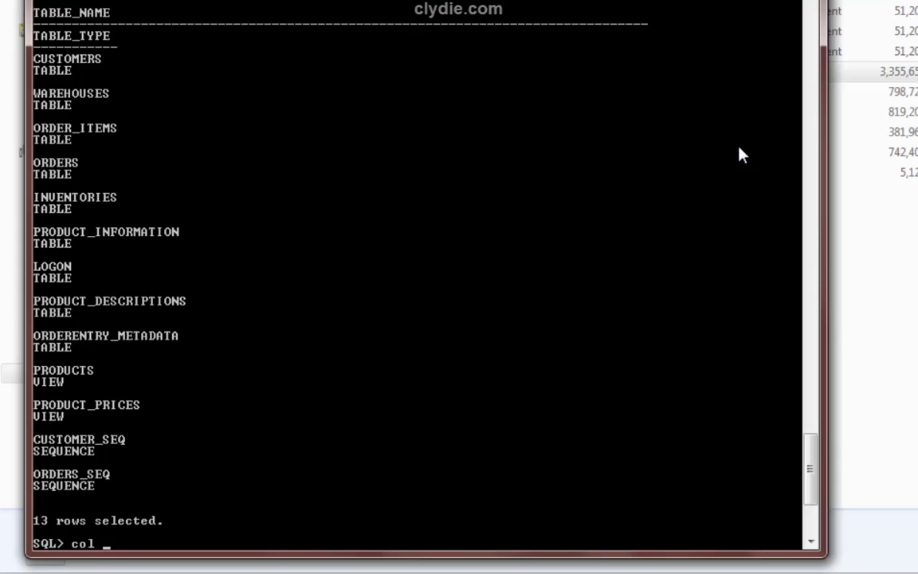
text( table_name format a25)
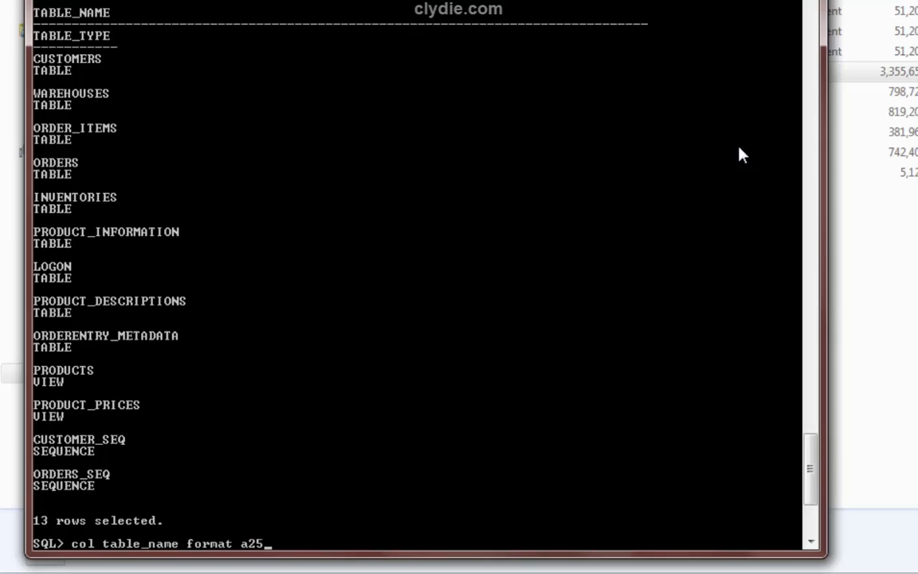
key(Return)
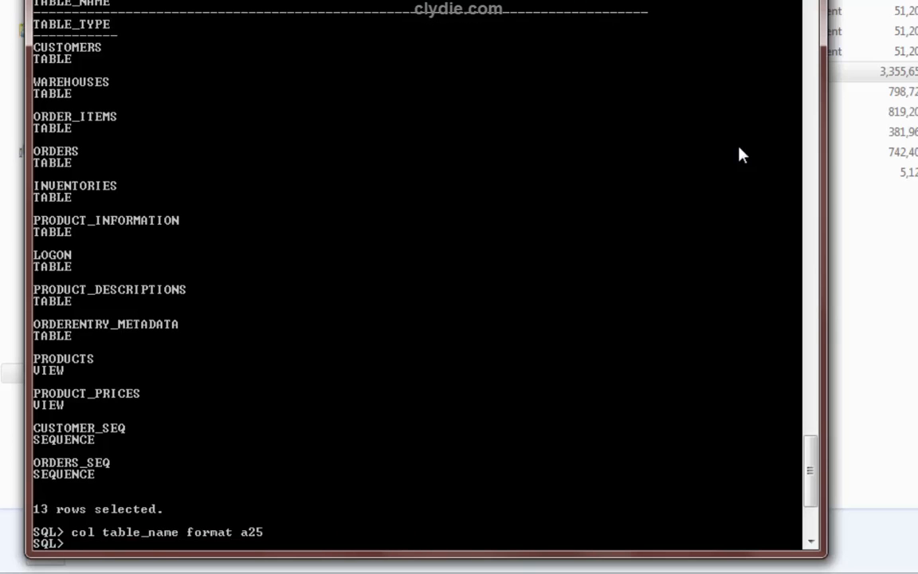
text(set linesize 100)
key(Return)
key(Up)
key(Up)
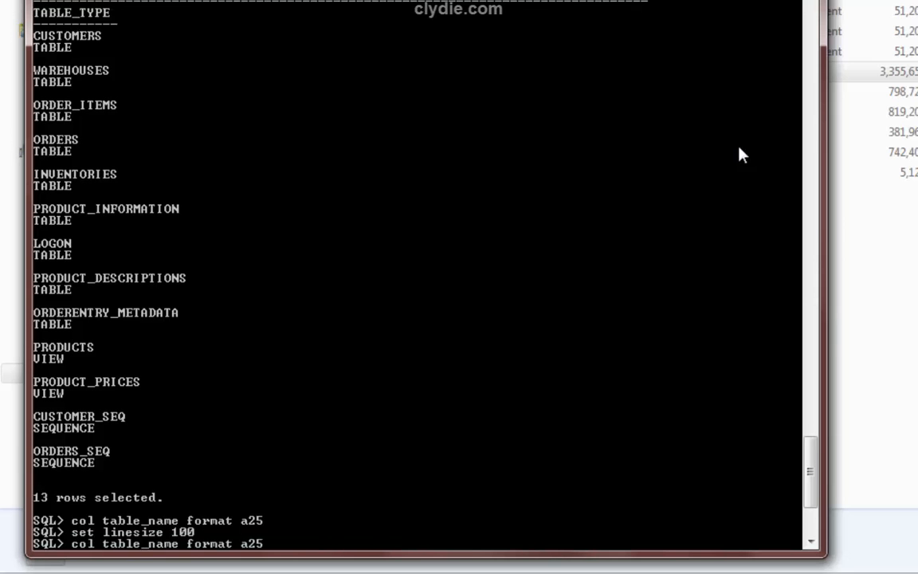
key(Up)
key(Return)
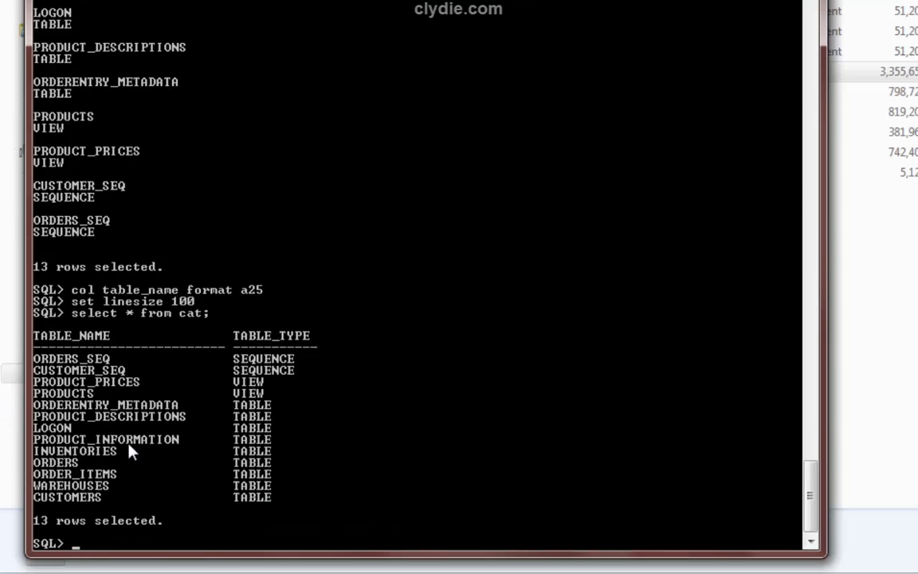
Mark and copy the table names from ORDERENTRY_METADATA to CUSTOMERS
click(40, 1)
mouse_move(115, 28)
click(217, 28)
drag(32, 400, 208, 502)
key(ctrl+c)
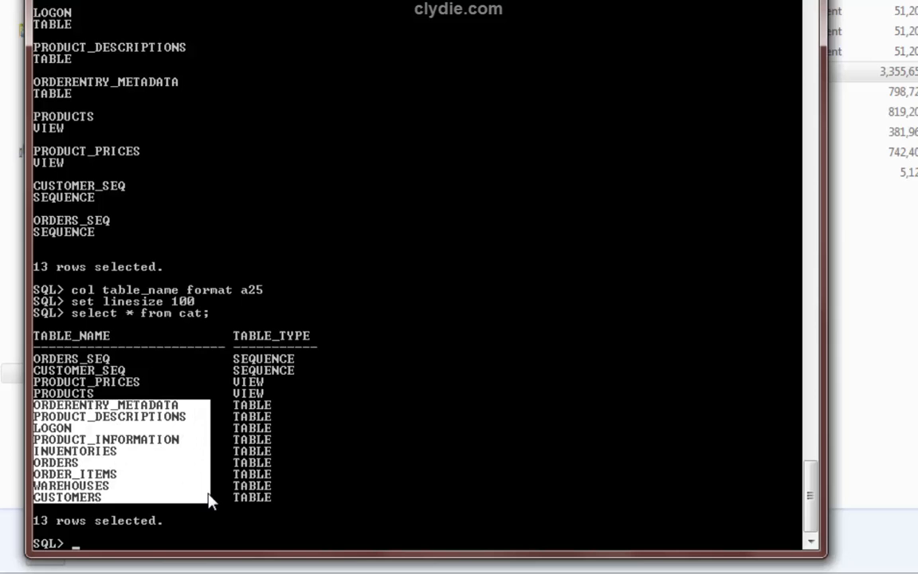
key(Return)
key(alt+Tab)
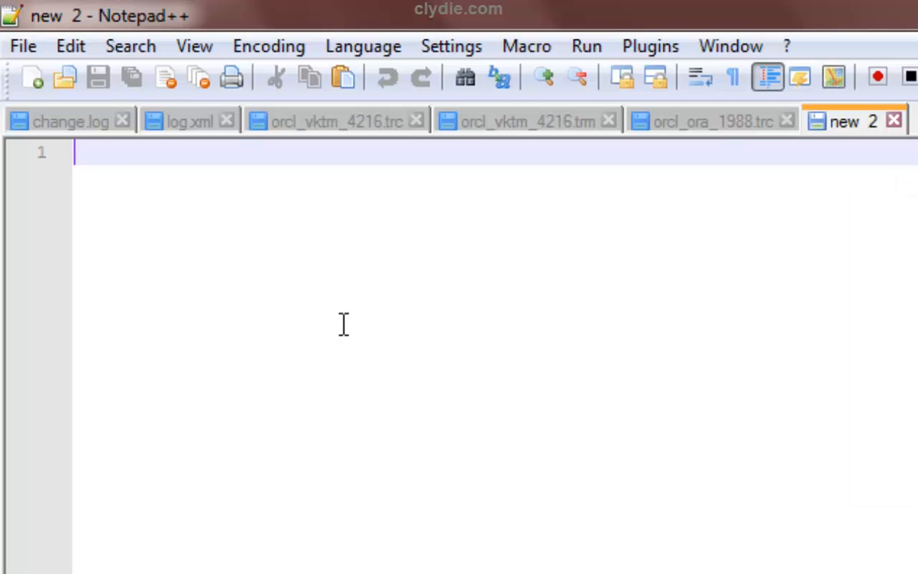
Paste the nine table names and prefix each line with 'select count(*) from'
key(ctrl+v)
key(Return)
click(75, 361)
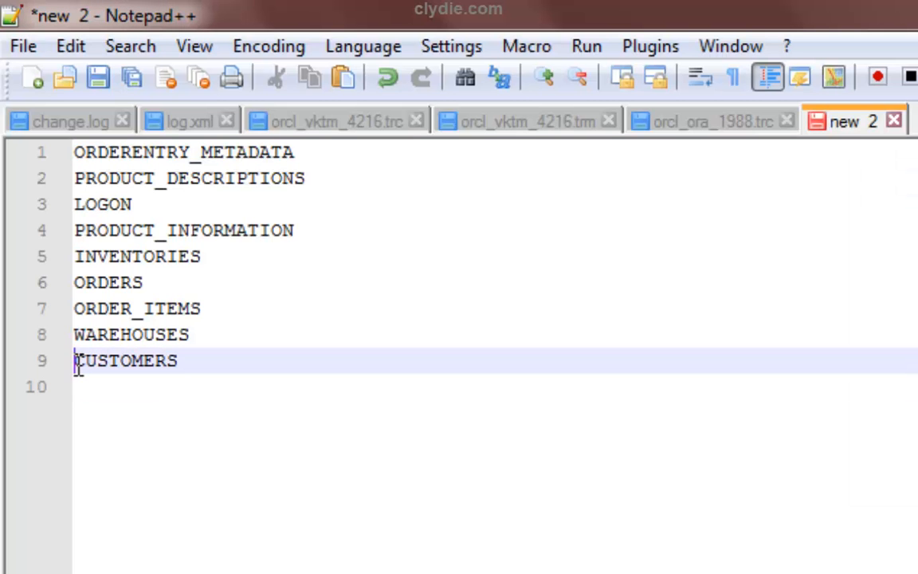
key(Up)
key(Up)
key(Up)
key(Up)
key(Up)
key(Up)
key(Up)
key(Up)
key(alt+shift+Down)
key(alt+shift+Down)
key(alt+shift+Down)
key(alt+shift+Down)
key(alt+shift+Down)
key(alt+shift+Down)
key(alt+shift+Down)
key(alt+shift+Down)
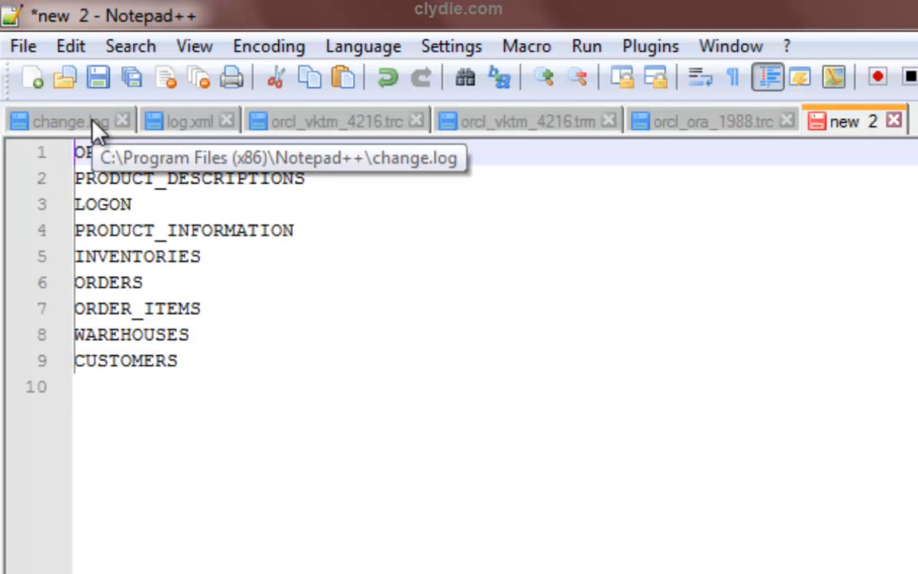
text(select count (*) from)
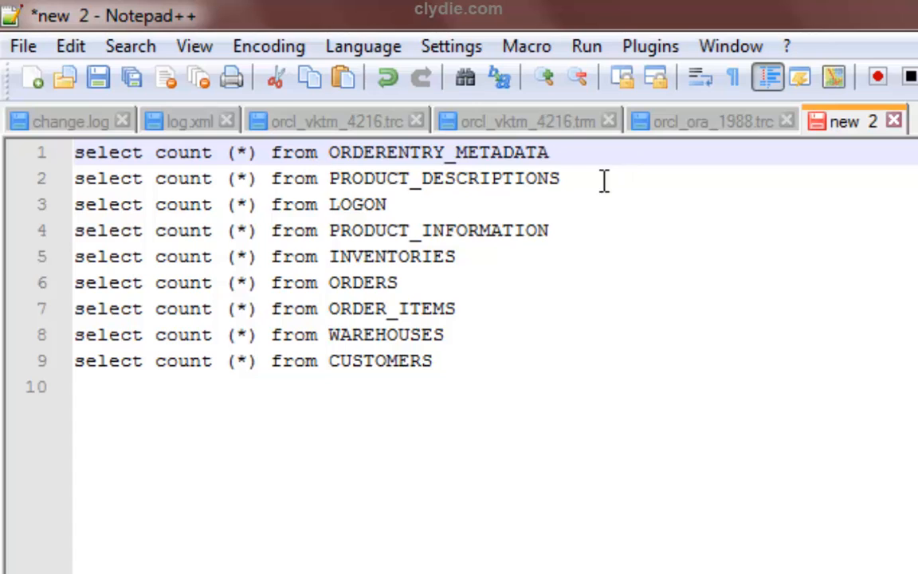
click(223, 152)
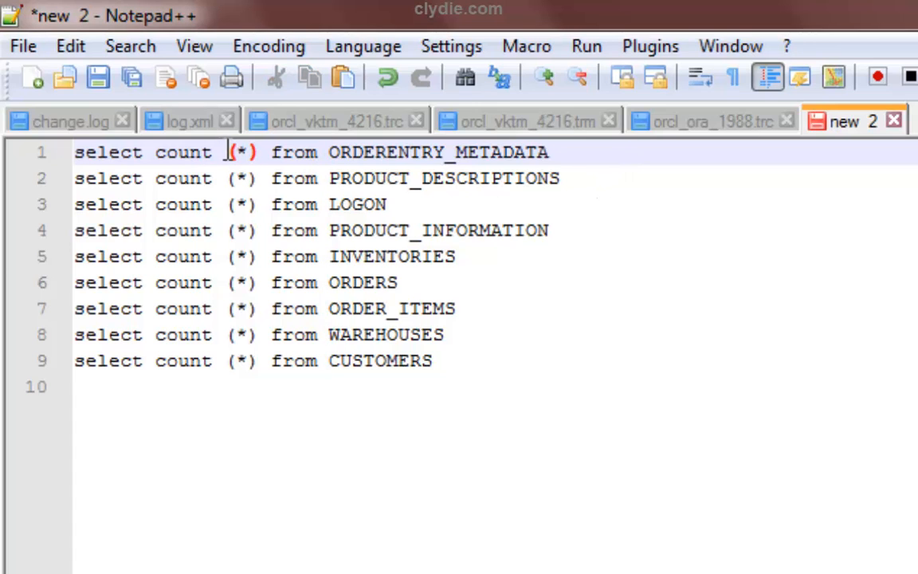
drag(223, 152, 225, 375)
key(BackSpace)
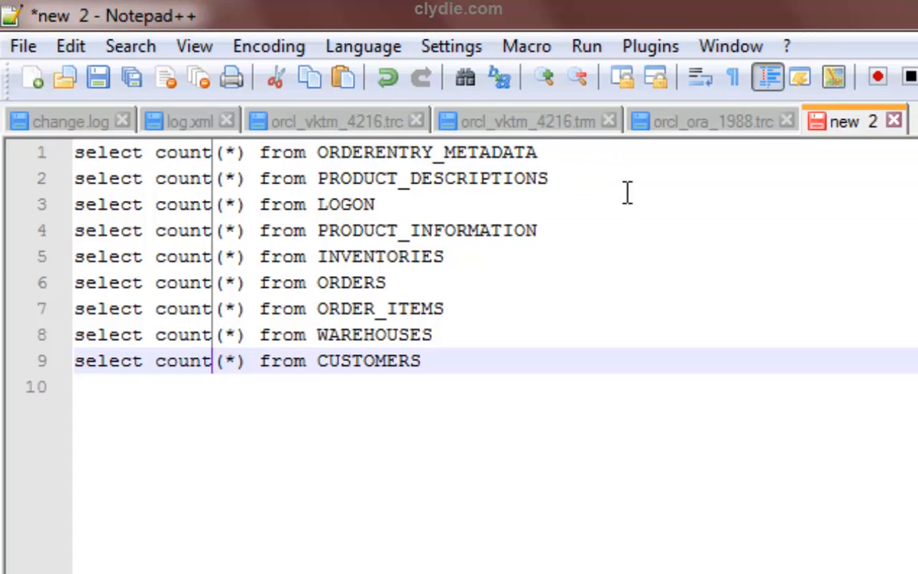
Append ';' to all nine lines and copy the finished count queries
click(598, 153)
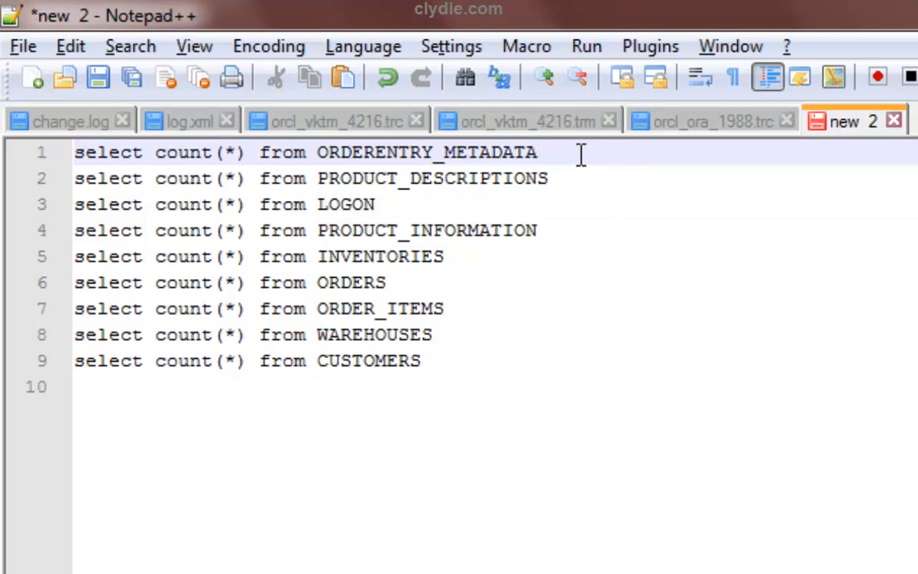
drag(552, 154, 558, 356)
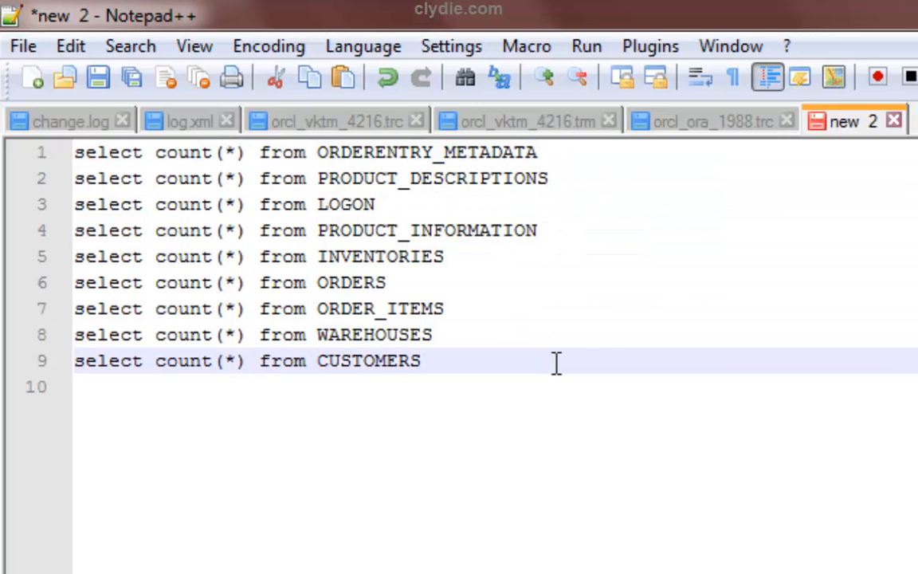
text(;)
drag(599, 361, 73, 153)
right_click(189, 219)
click(279, 275)
Enlarge the SQL*Plus console and paste the count queries to run them
key(alt+Tab)
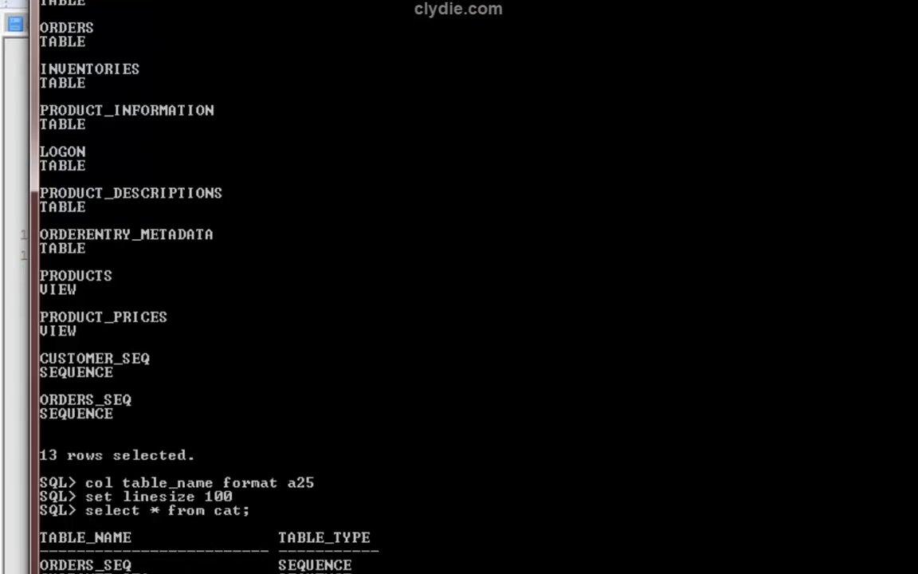
drag(399, 0, 372, 0)
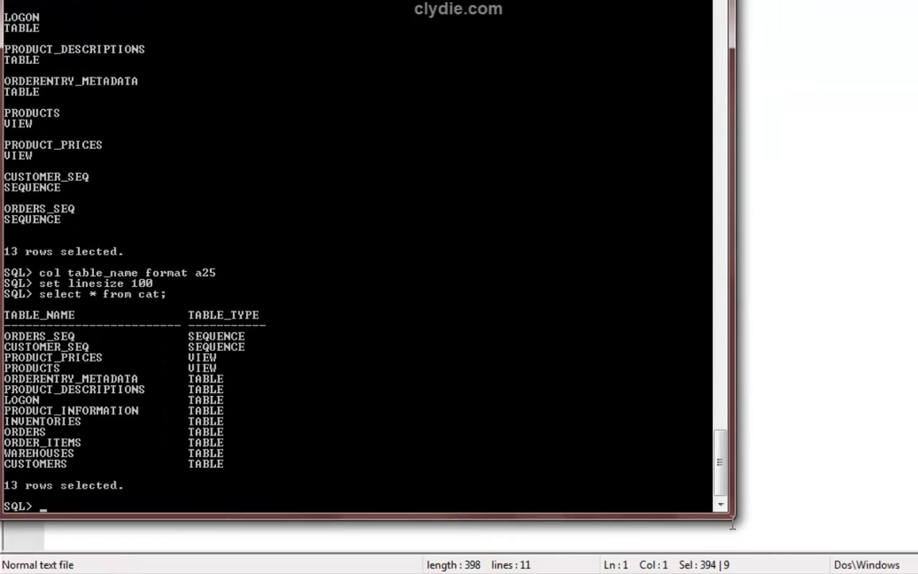
drag(736, 518, 750, 573)
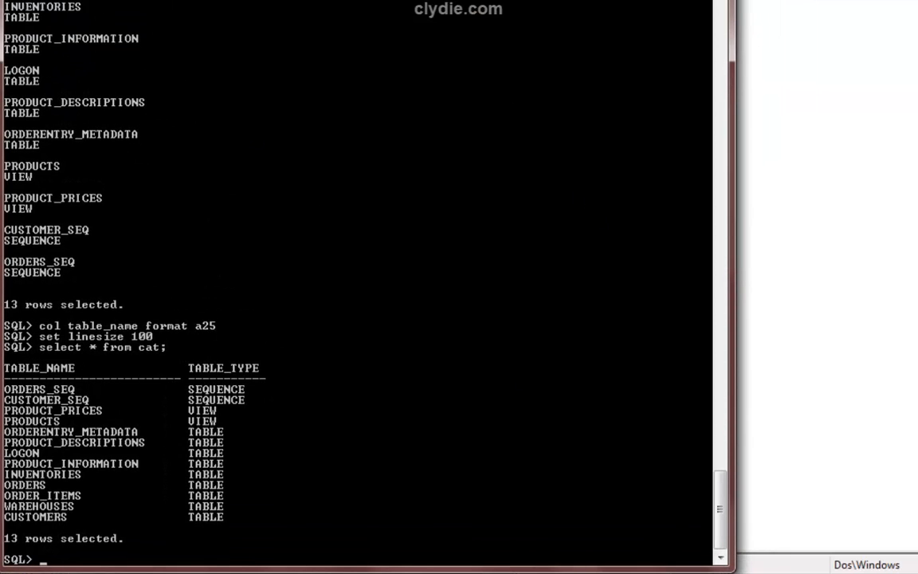
key(alt+space)
click(82, 29)
click(191, 74)
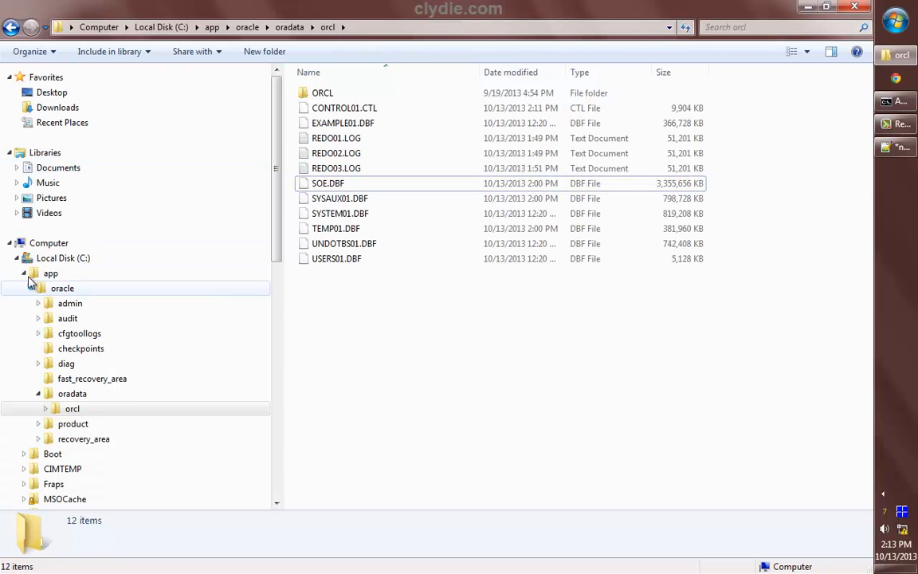
Start SwingBench from swingbench.bat in C:\swingbench\winbin
click(23, 275)
click(23, 477)
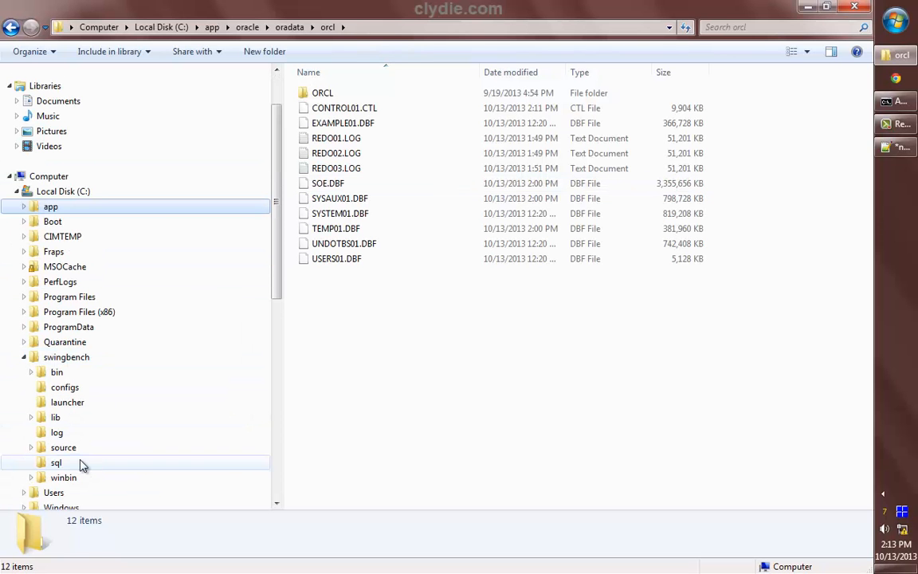
click(95, 476)
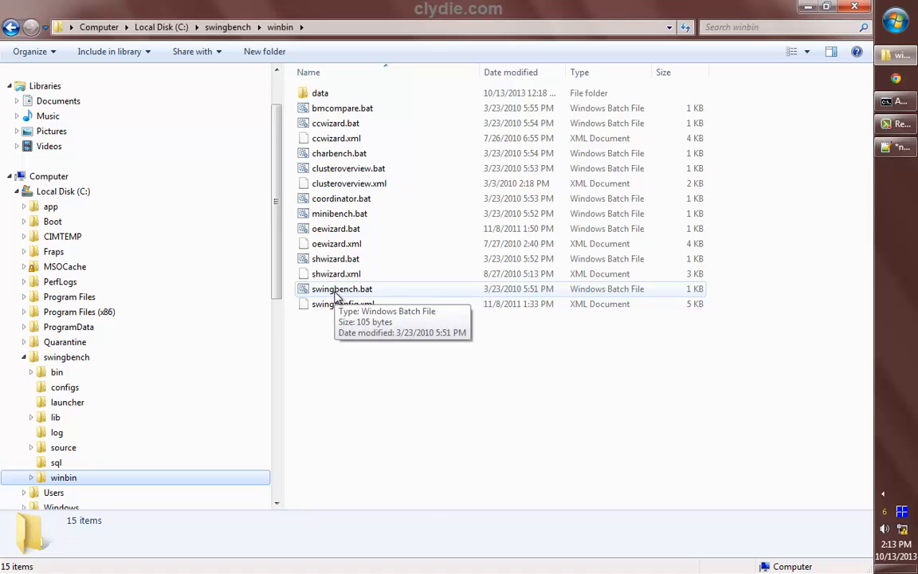
double_click(480, 298)
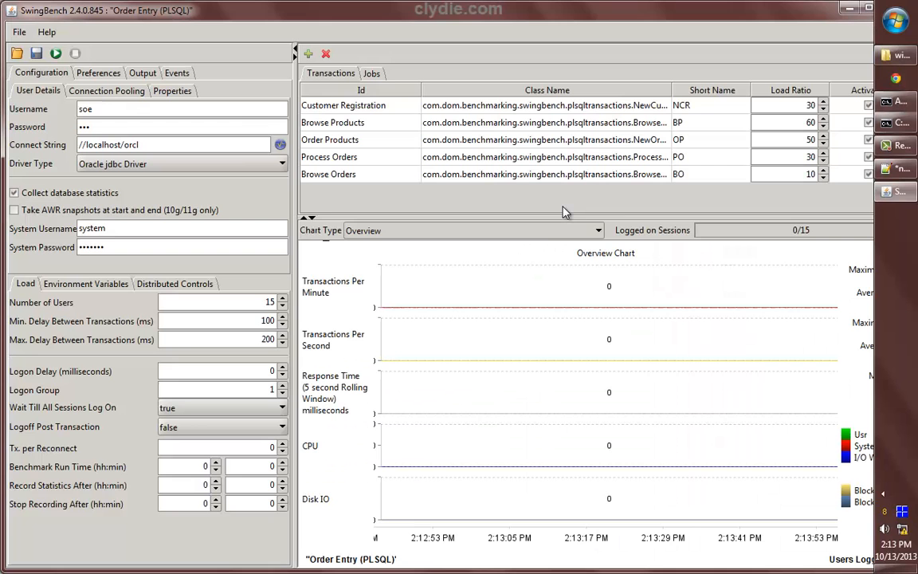
click(119, 144)
Insert ':1522' after localhost in the connect string and retype the system password
text(:)
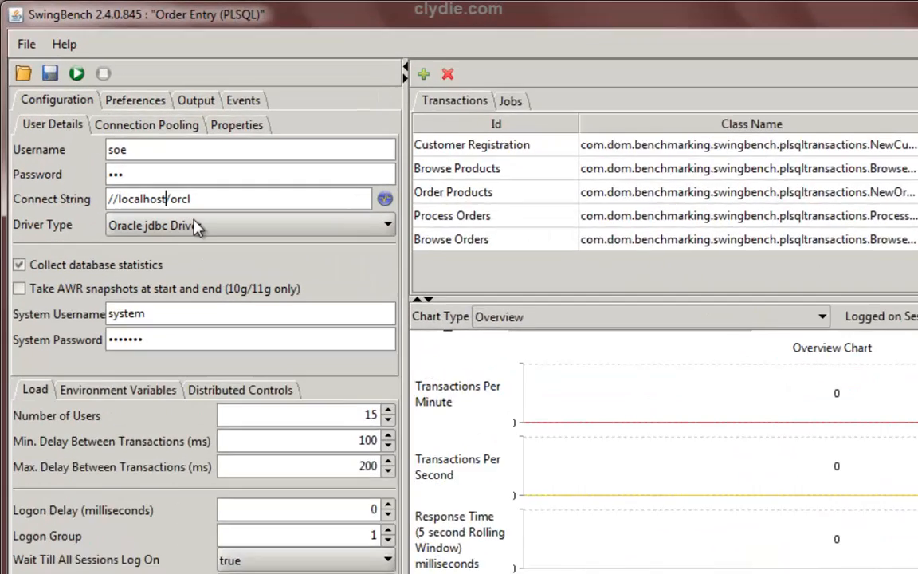
text(1522)
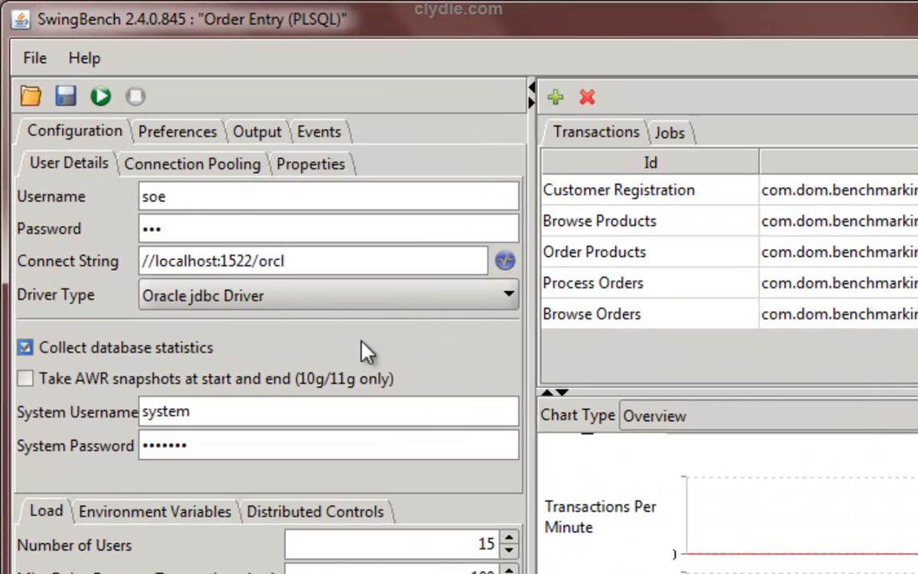
drag(306, 443, 82, 418)
text(•••)
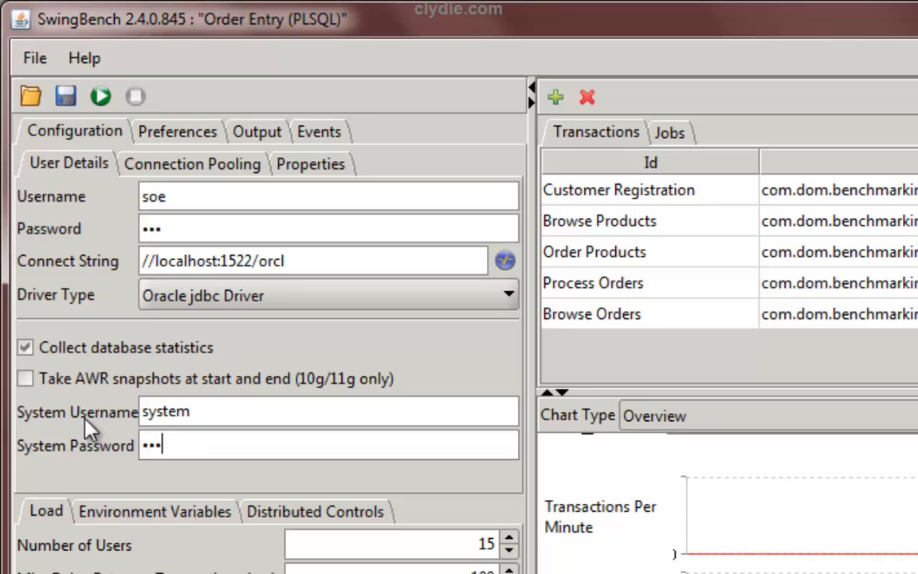
key(BackSpace)
key(BackSpace)
key(BackSpace)
text(••••••••)
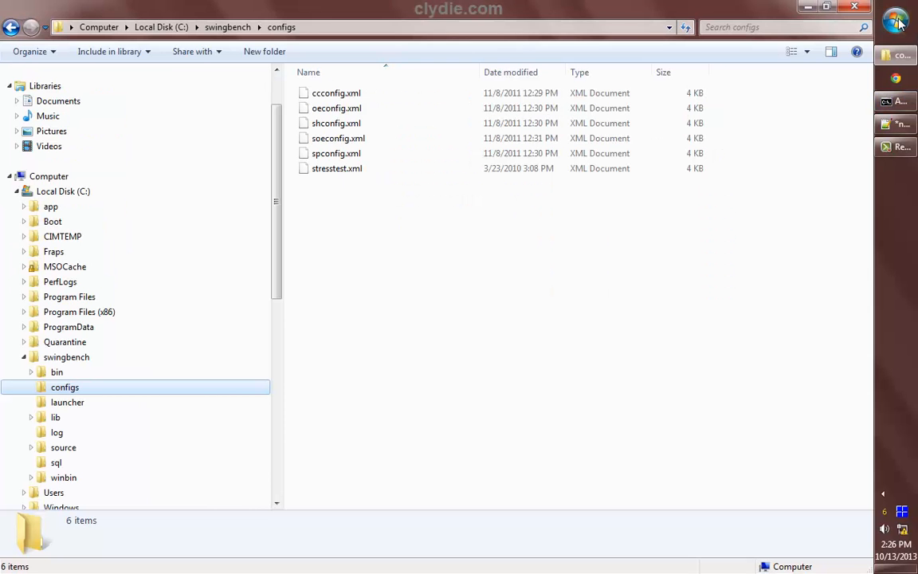
Open an administrator Command Prompt and change into \swingbench\winbin
click(896, 21)
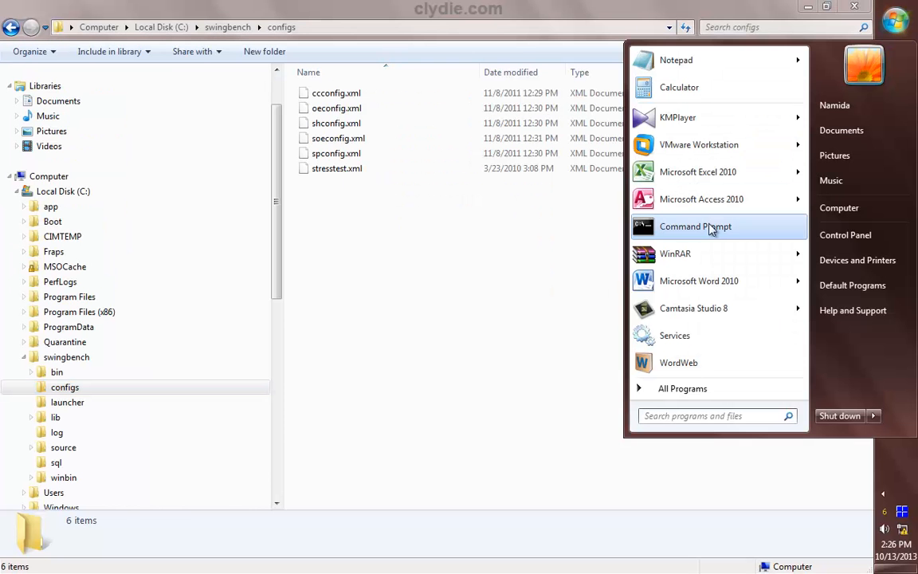
right_click(710, 226)
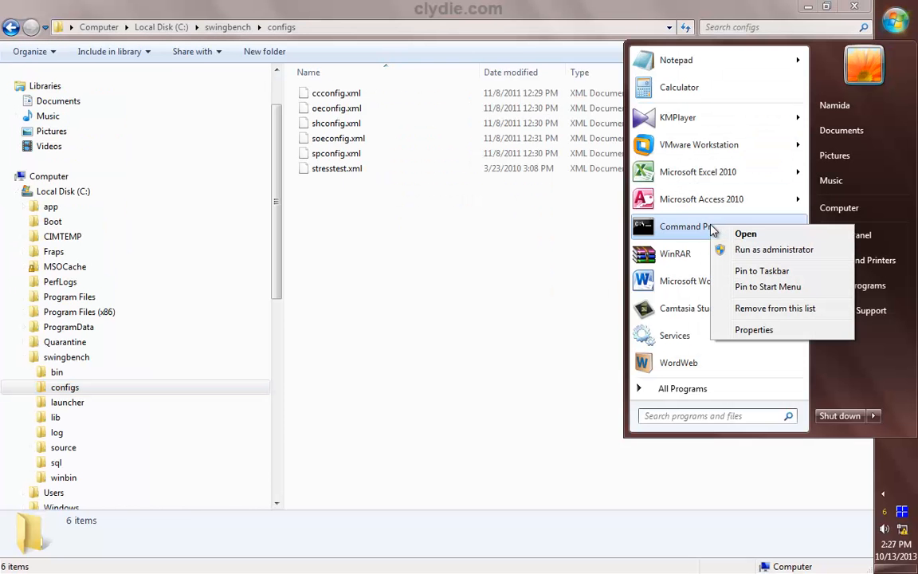
click(753, 250)
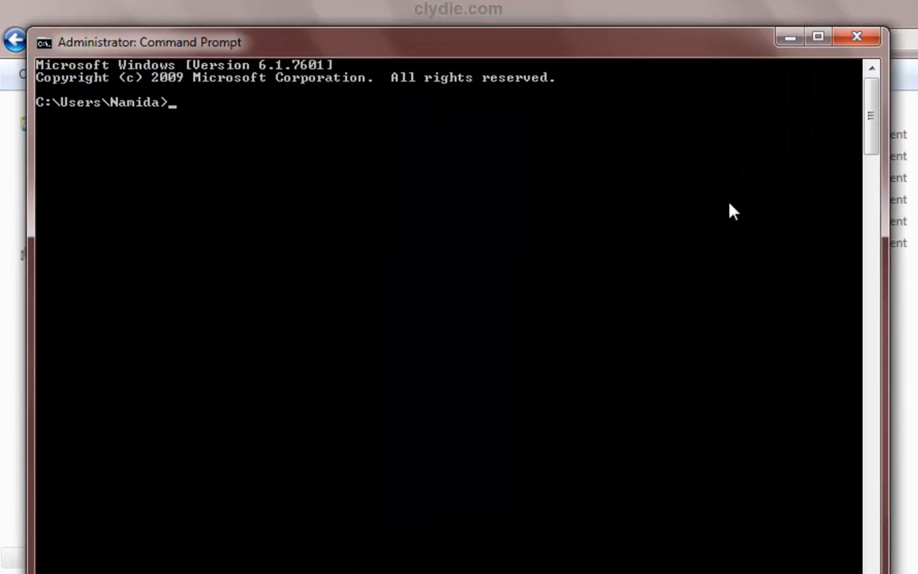
text(cd swingbench)
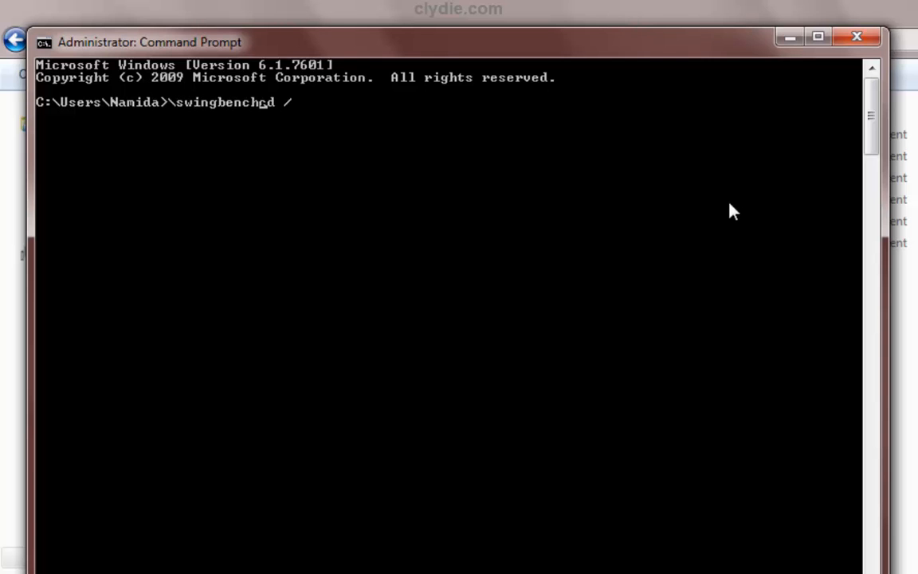
key(Delete)
key(Delete)
key(Delete)
key(Delete)
key(Home)
text(cd \s)
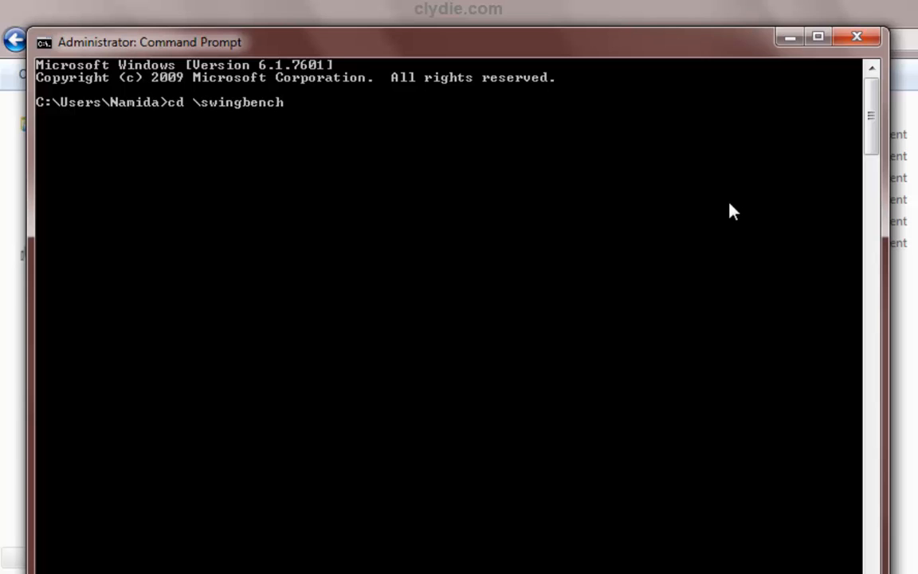
text(wingbench\winbin)
key(Return)
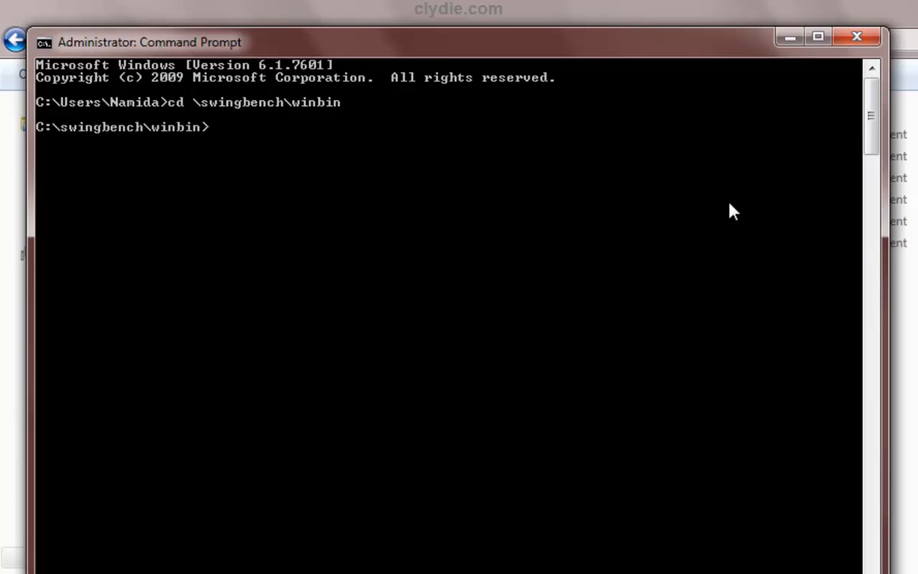
List the winbin files and launch swingbench -c C:\swingbench\configs\oeconfig.xml
text(dir)
key(Return)
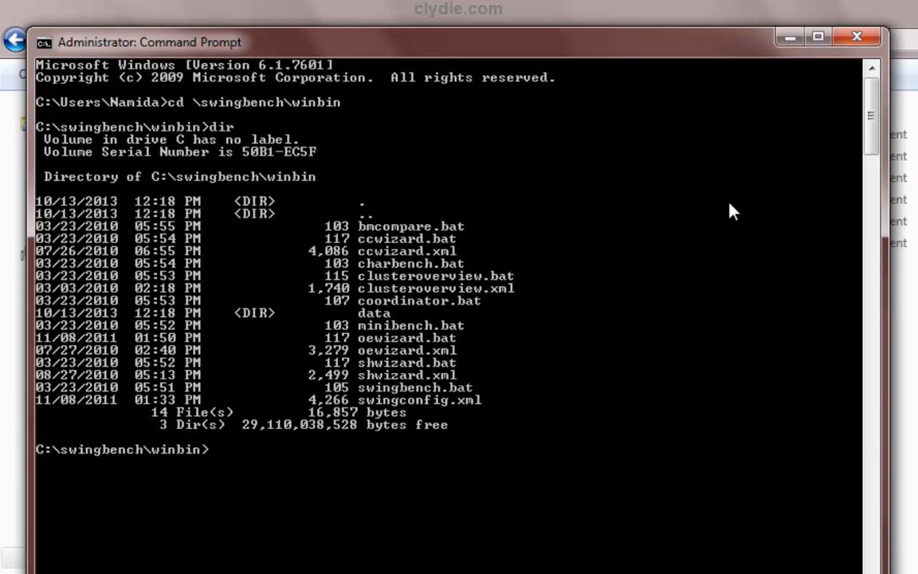
text(swingbench)
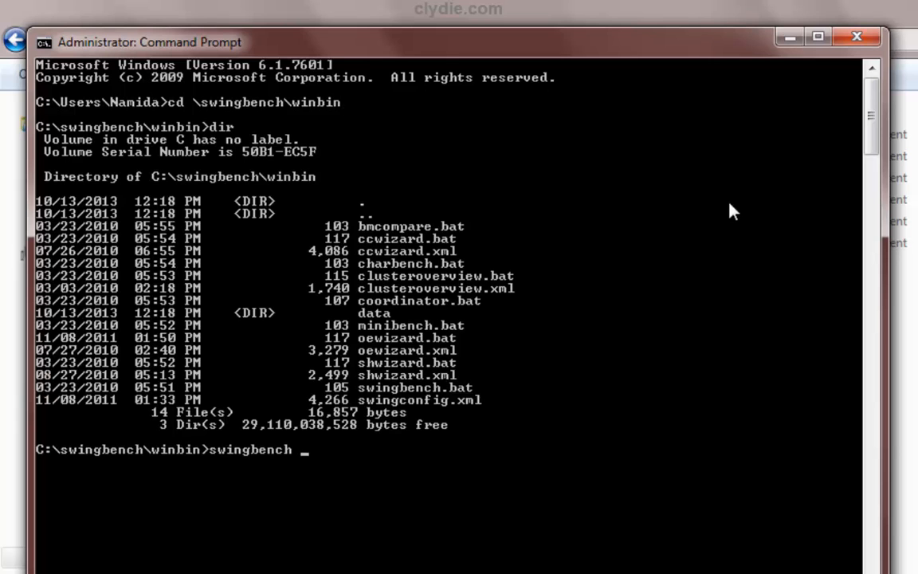
text( -c)
text(C:\swingbench\configs\oeconfig.xml)
key(Return)
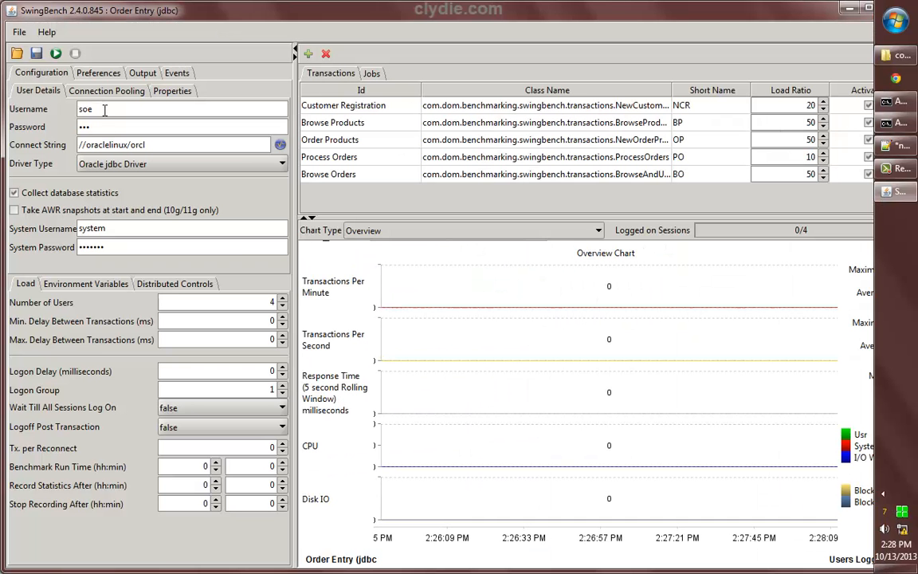
Retype the system password and change the connect string host to localhost:1522
drag(109, 248, 16, 232)
text(••••••)
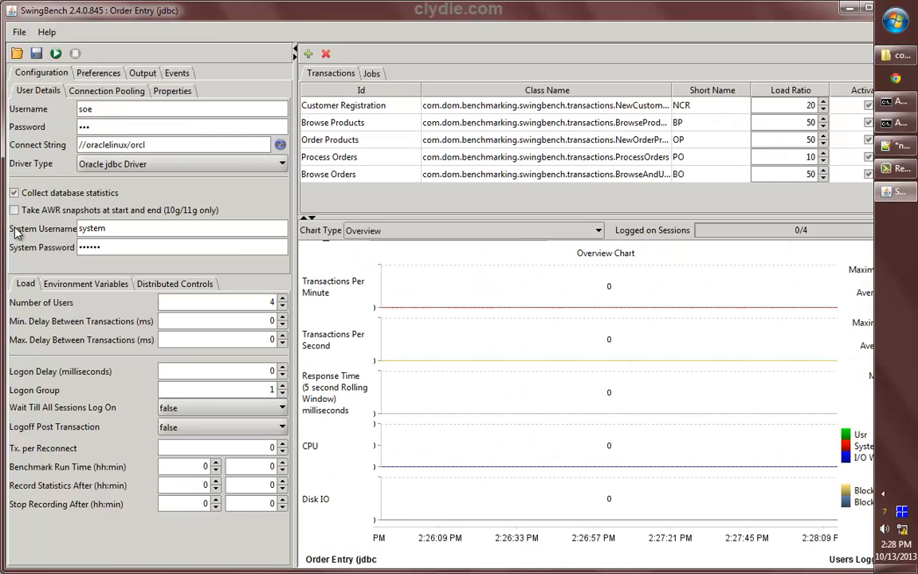
key(BackSpace)
key(BackSpace)
key(BackSpace)
key(BackSpace)
key(BackSpace)
key(BackSpace)
text(••••)
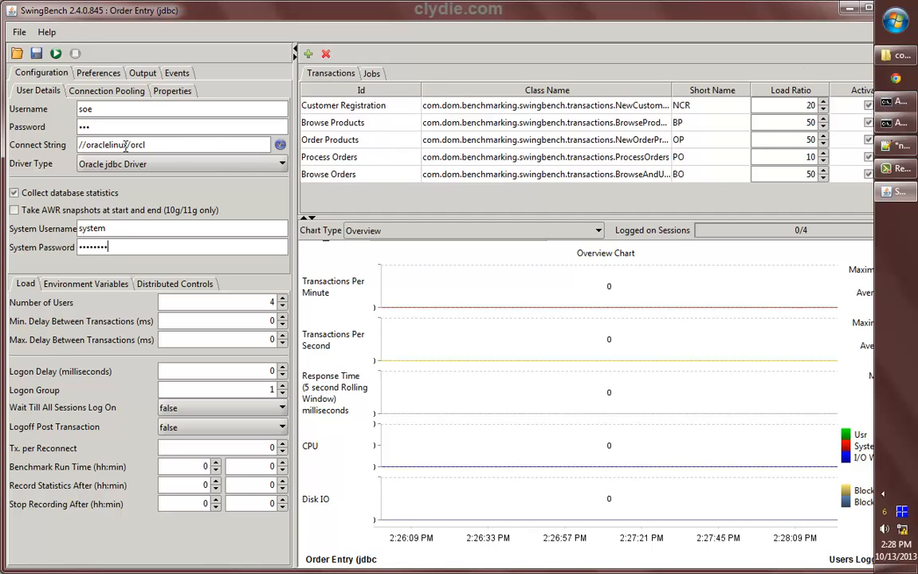
drag(127, 146, 91, 146)
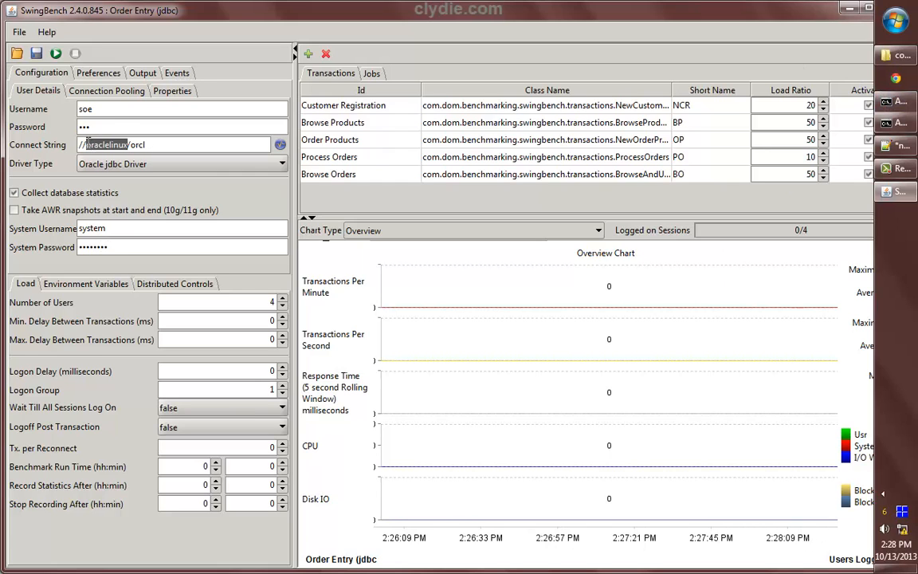
text(localhost)
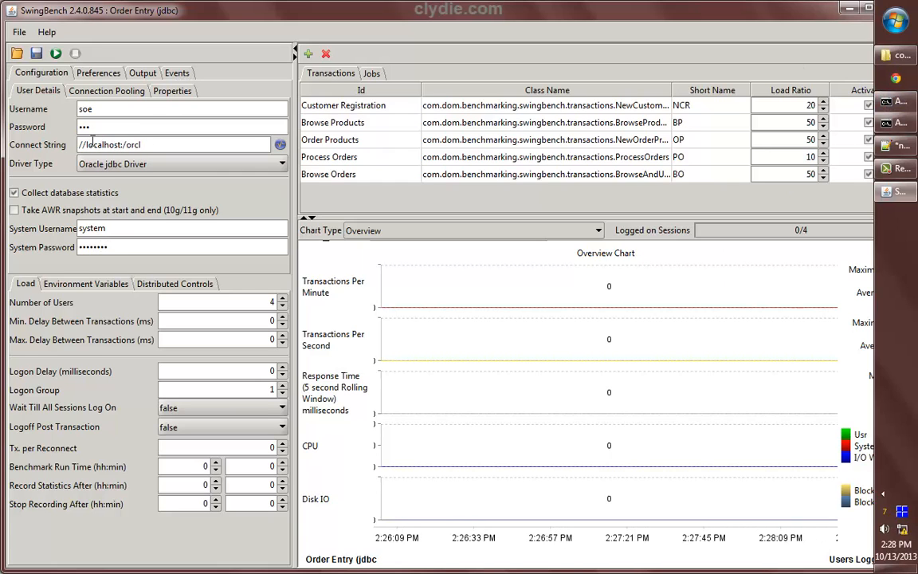
text(:1522)
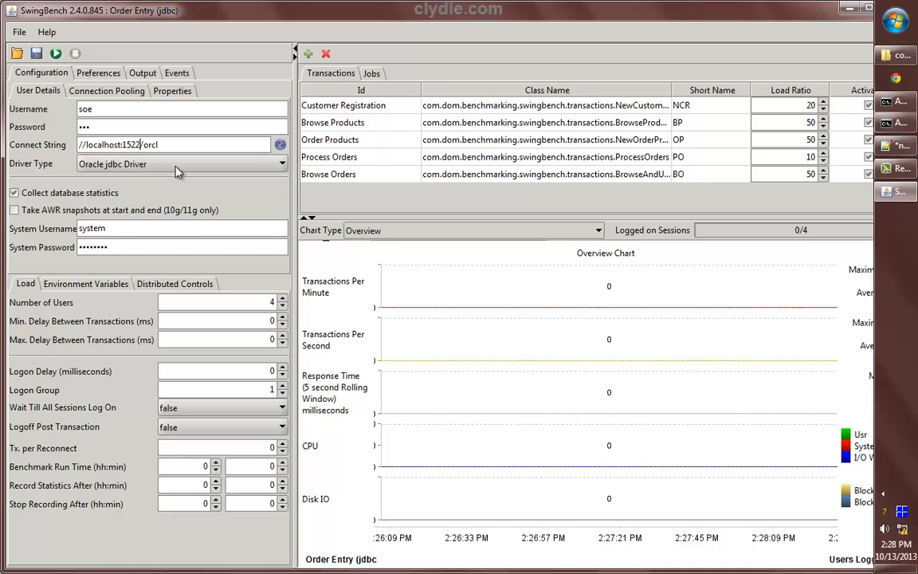
Start the Order Entry load test, stop it, and exit SwingBench
click(56, 53)
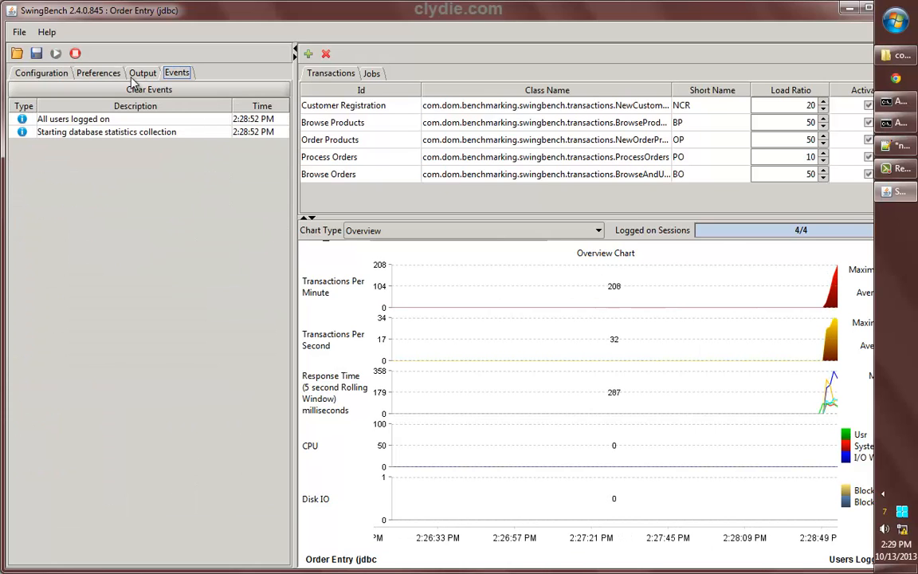
click(75, 54)
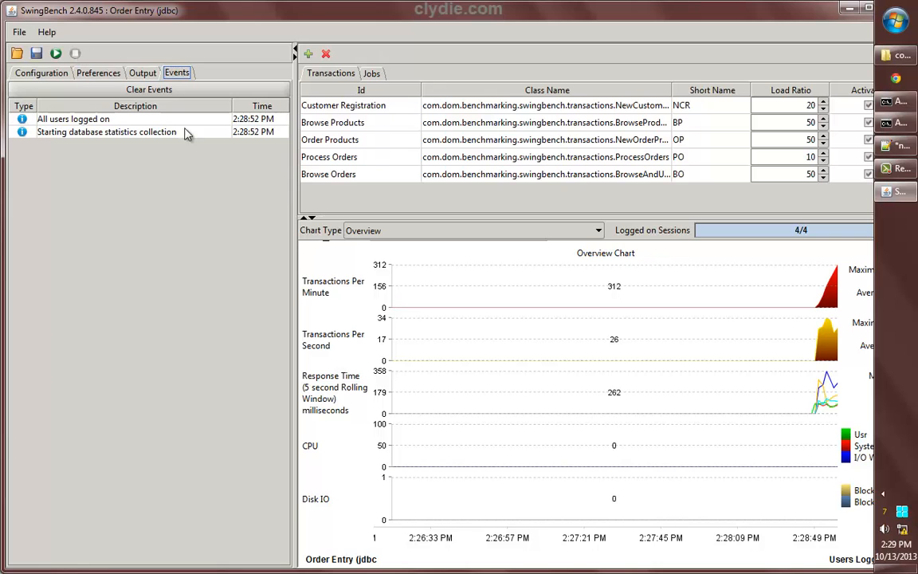
click(11, 37)
click(62, 145)
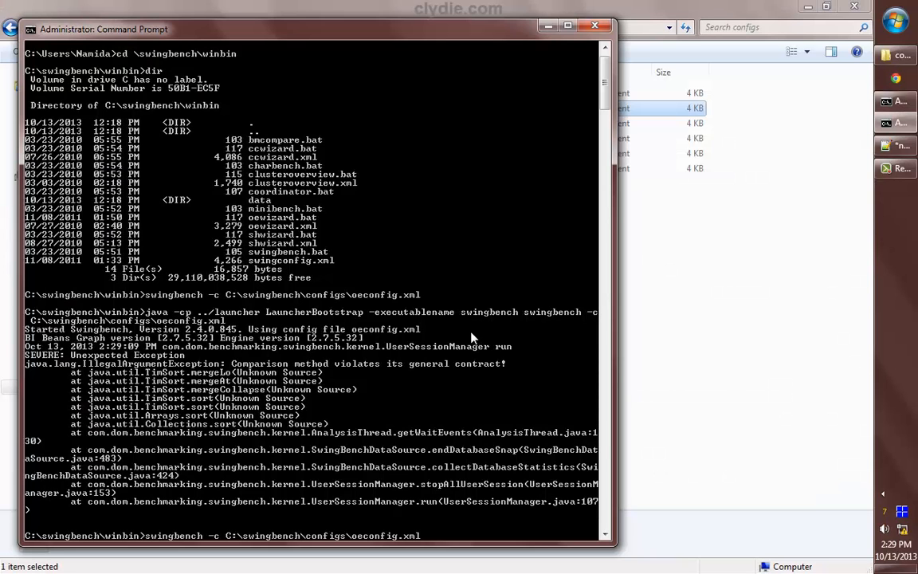
Relaunch with ccconfig.xml; set username soe, its password, and connect string //localhost:1522/orcl
key(BackSpace)
key(BackSpace)
text(cc)
key(Return)
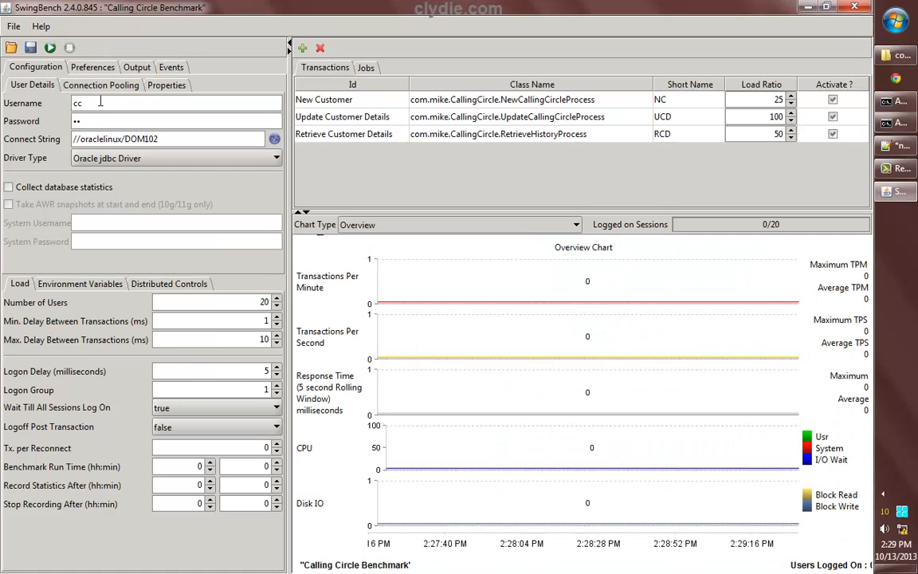
click(101, 120)
drag(91, 104, 35, 101)
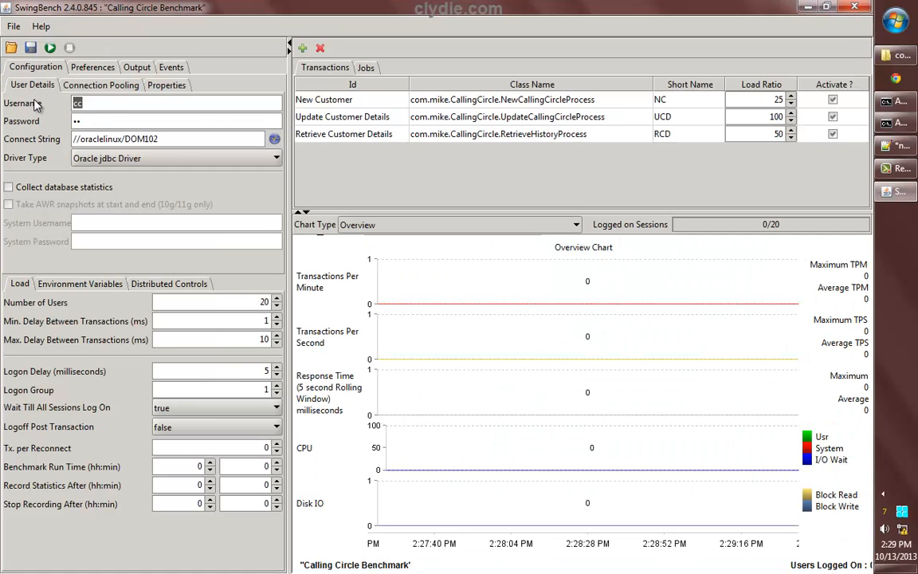
text(soe)
drag(91, 121, 14, 121)
text(soe)
drag(122, 139, 78, 138)
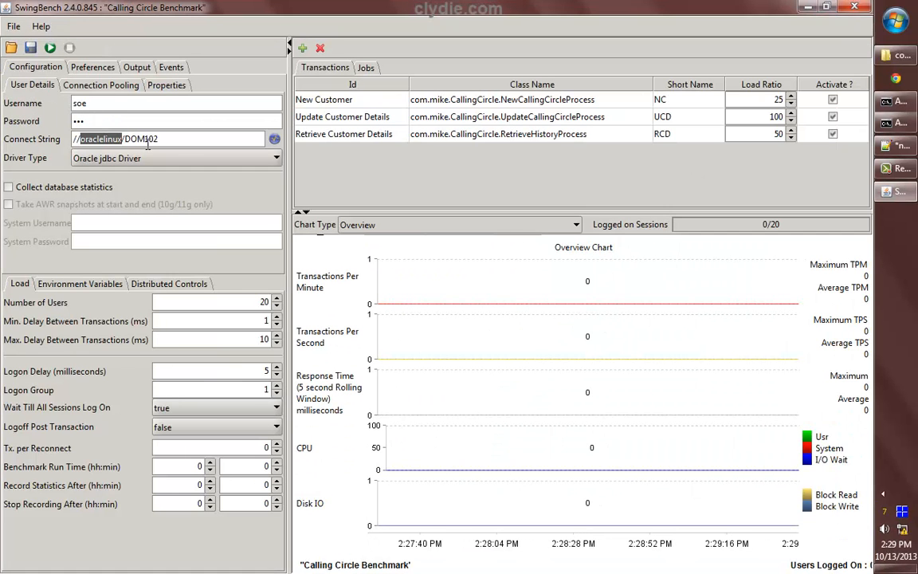
text(localhost)
text(:1522)
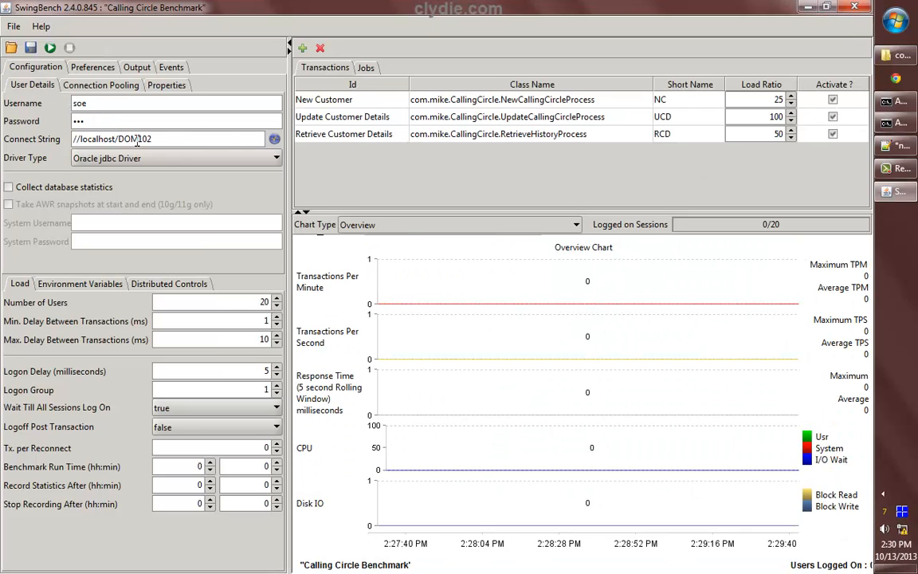
drag(138, 139, 226, 141)
text(orcl)
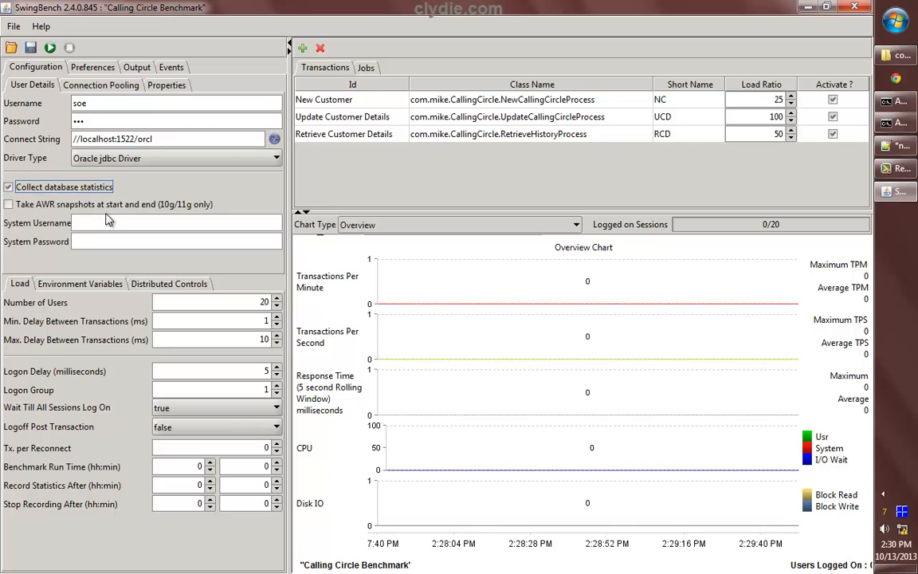
Start the Calling Circle run, return after the failure, and exit SwingBench
click(48, 46)
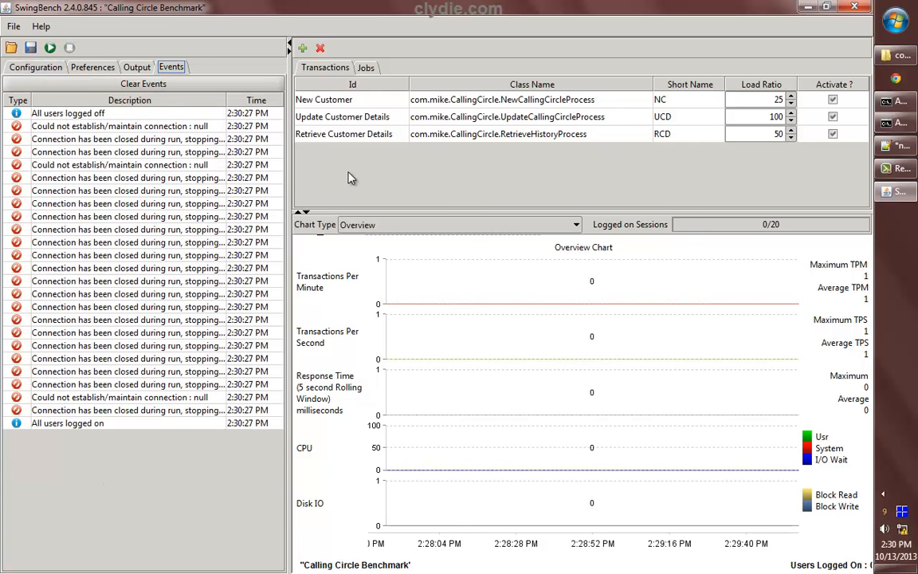
click(40, 69)
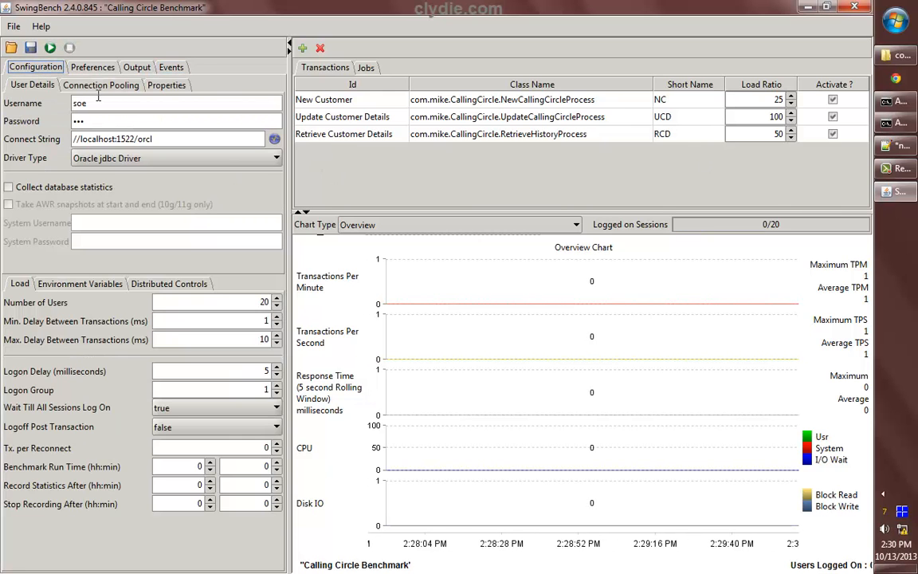
click(13, 26)
click(26, 155)
Relaunch SwingBench with shconfig.xml for Sales History and go to exit it
click(550, 30)
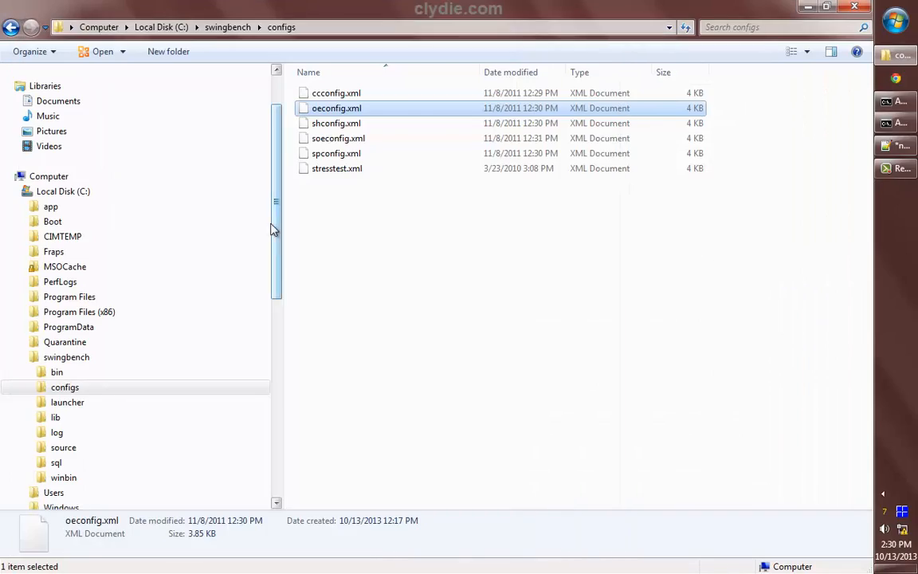
click(897, 123)
key(Up)
key(Left)
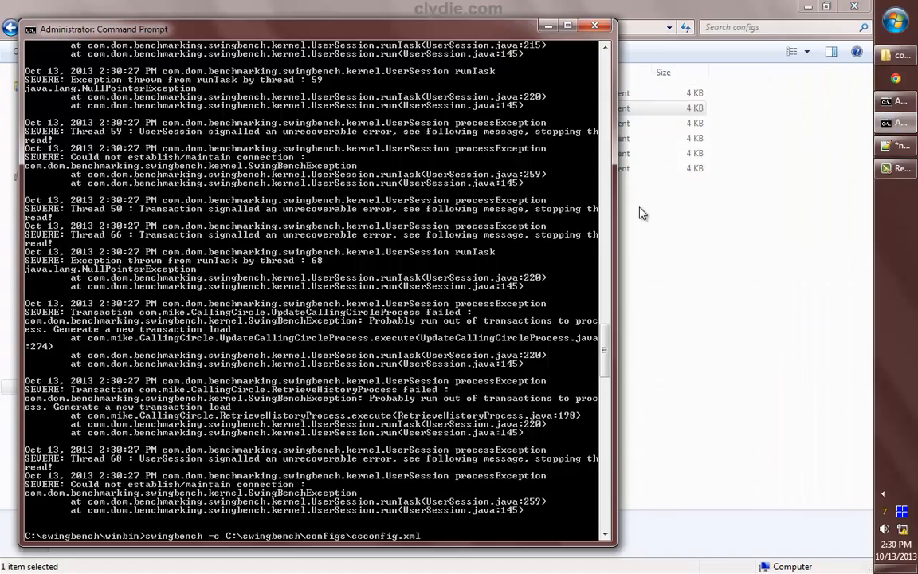
key(Left)
key(Left)
key(Left)
key(Left)
key(Left)
key(Left)
key(Left)
key(Left)
key(Left)
key(BackSpace)
key(BackSpace)
text(sh)
key(Return)
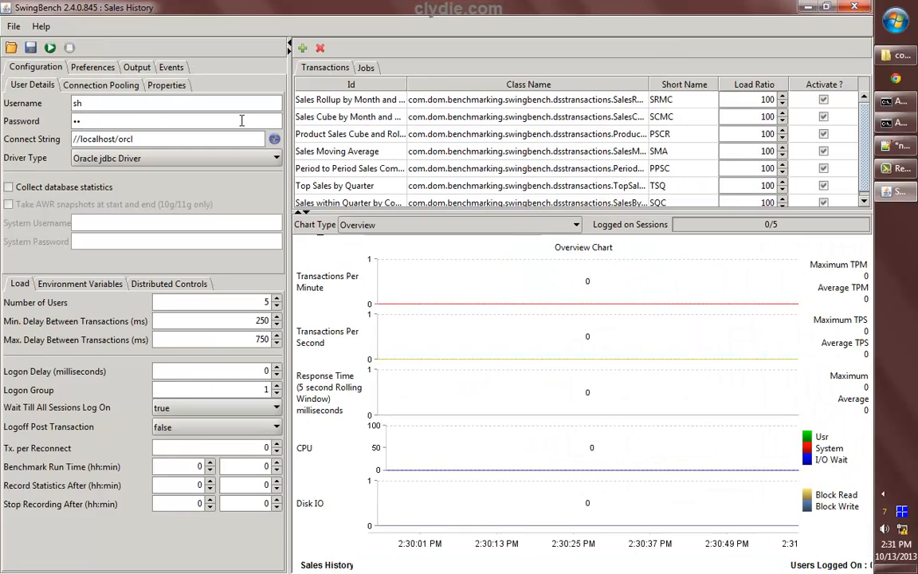
click(14, 27)
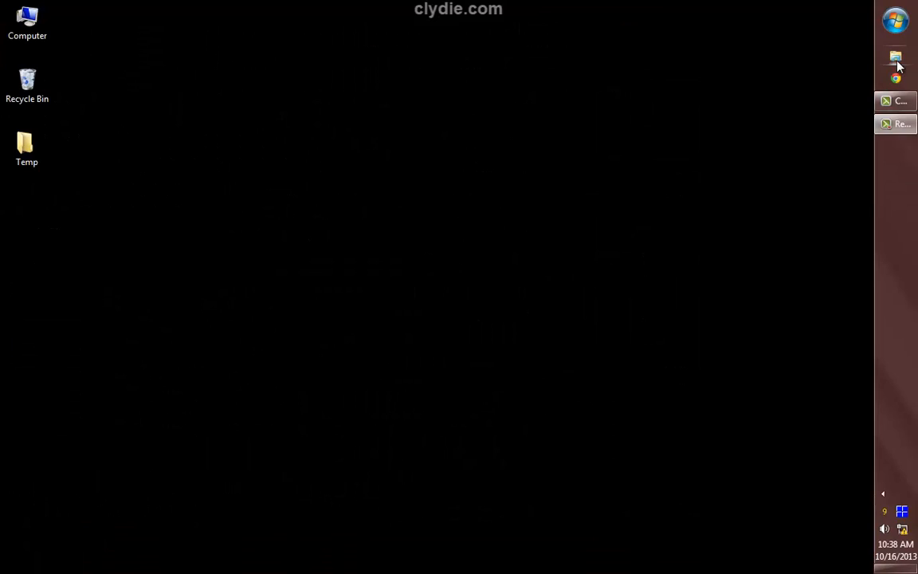
Open a maximized Explorer window and browse C:\swingbench's configs and winbin folders
key(super+e)
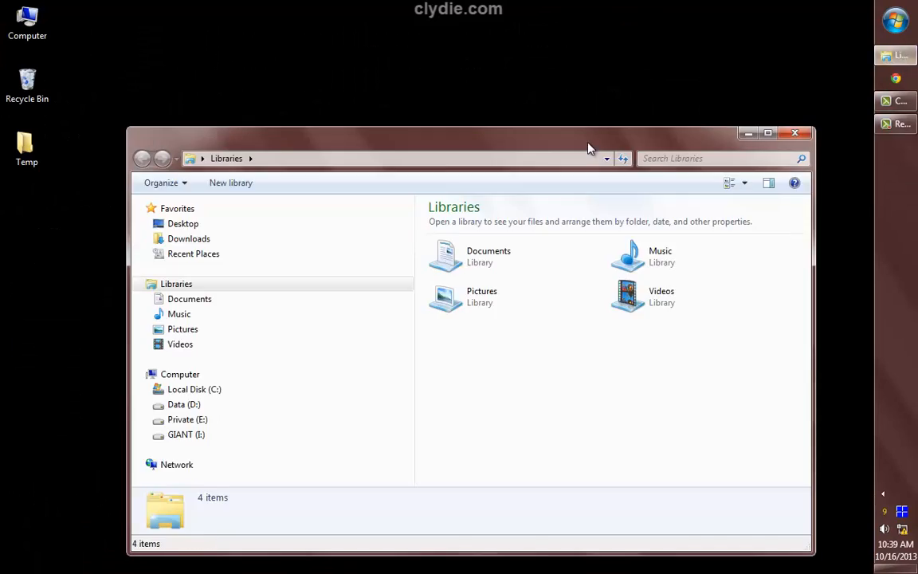
double_click(588, 146)
click(17, 258)
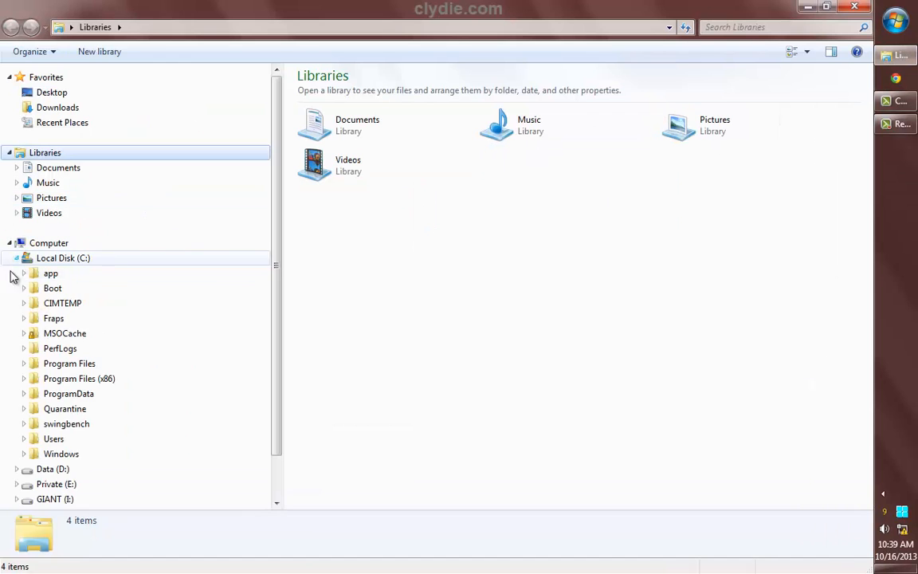
click(24, 425)
click(62, 452)
scroll(286, 453, down, 2)
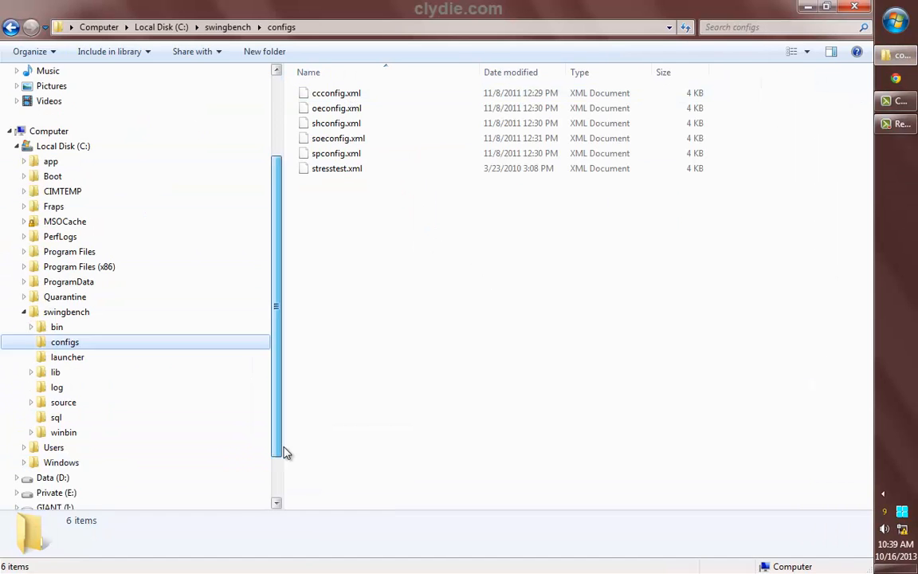
scroll(285, 453, down, 1)
click(64, 402)
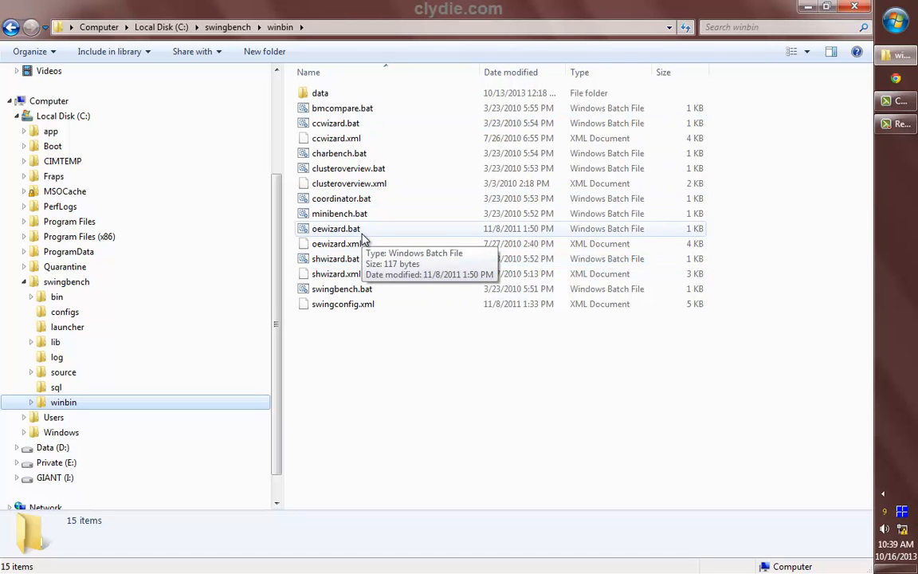
click(65, 312)
Open oeconfig.xml from the configs folder in Notepad++ and look through its settings
right_click(352, 109)
click(359, 152)
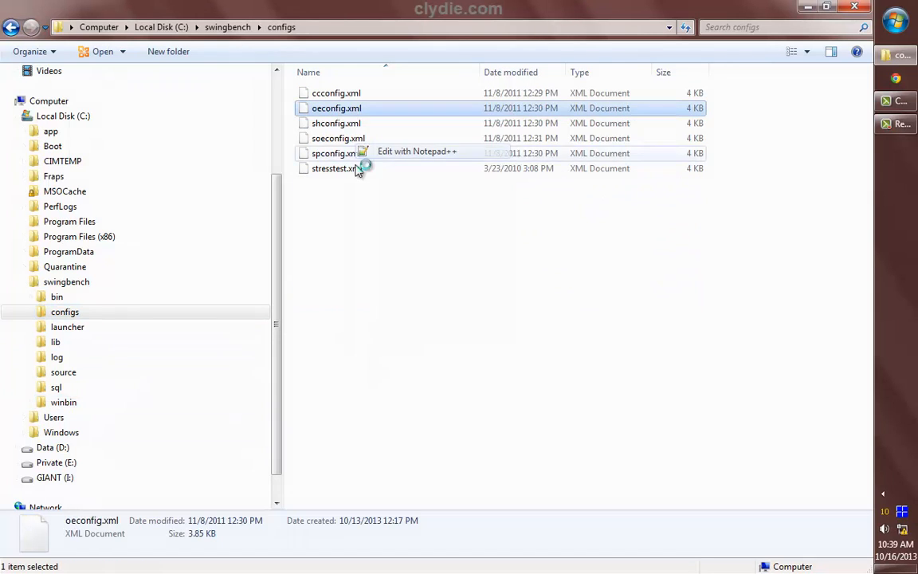
drag(866, 198, 866, 318)
click(811, 6)
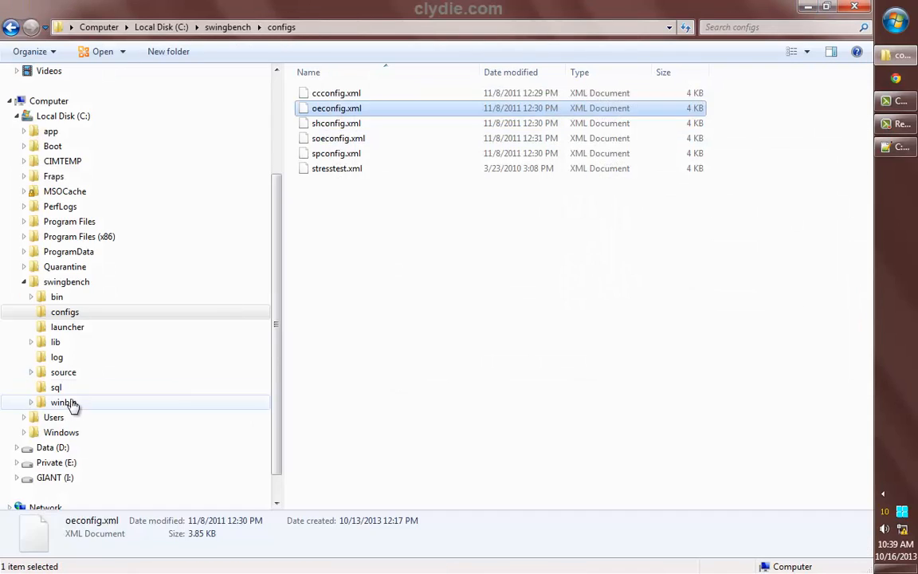
Open winbin's swingconfig.xml in Notepad++, check its //localhost/orcl connect string, then close it
click(64, 402)
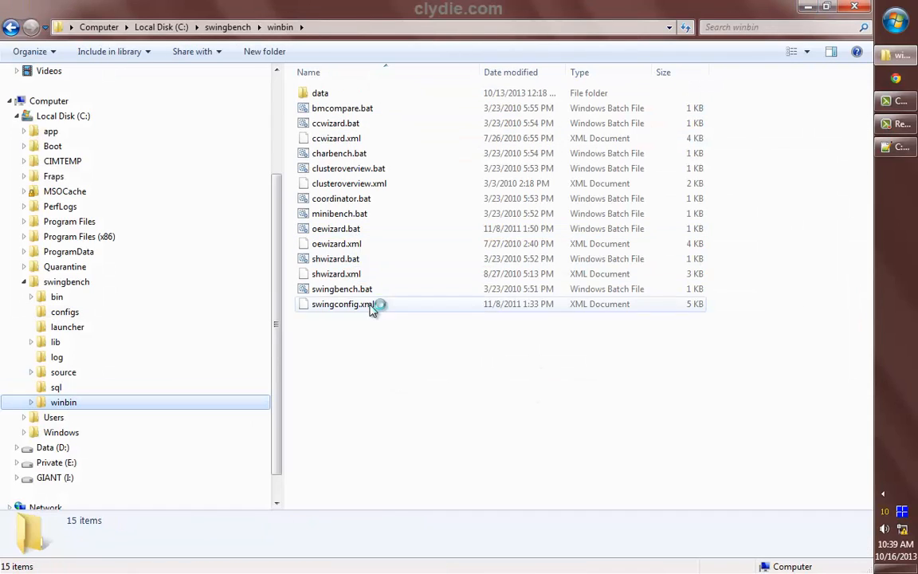
right_click(537, 308)
click(578, 346)
drag(867, 192, 867, 146)
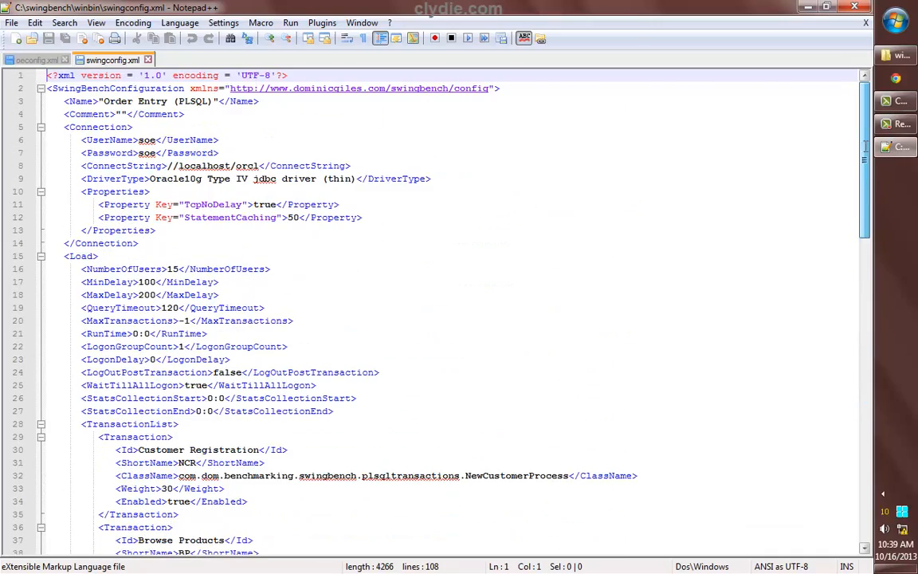
click(231, 165)
click(863, 8)
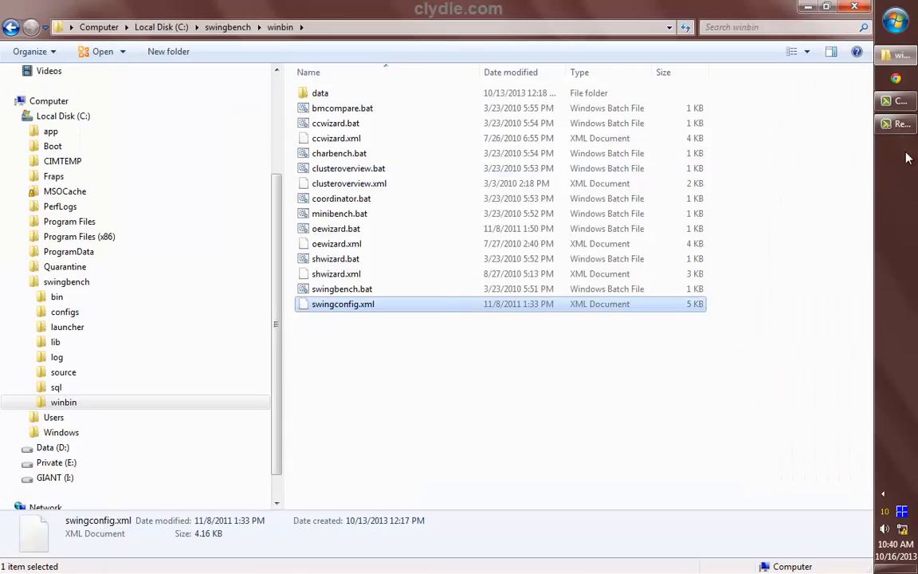